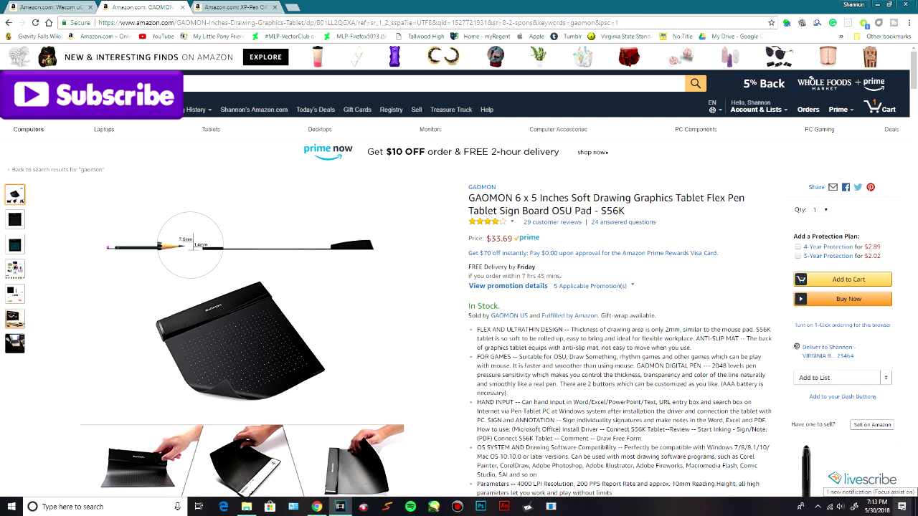
pyautogui.hotkey('ctrl', 'Tab')
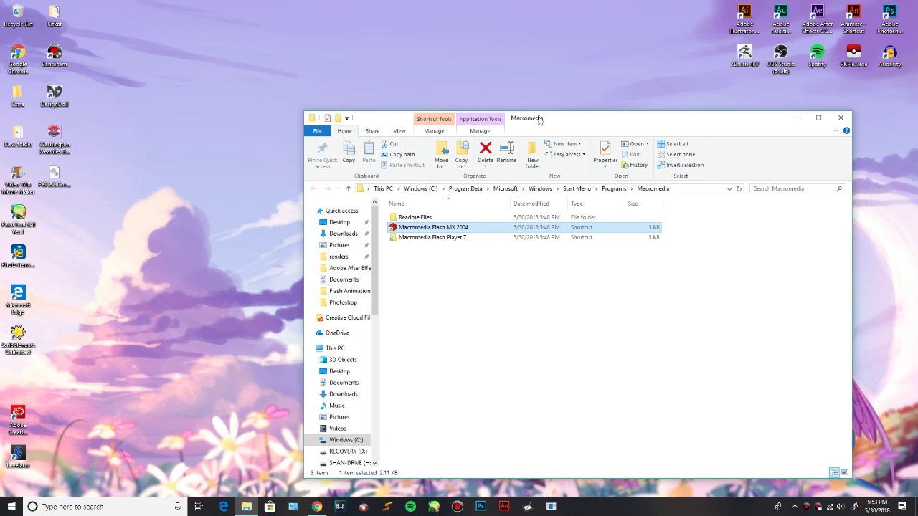
# - Check the compatibility mode and administrator setting in the properties of the Macromedia Flash MX 2004 shortcut
pyautogui.moveTo(539, 120); pyautogui.dragTo(452, 106)
pyautogui.rightClick(379, 216)
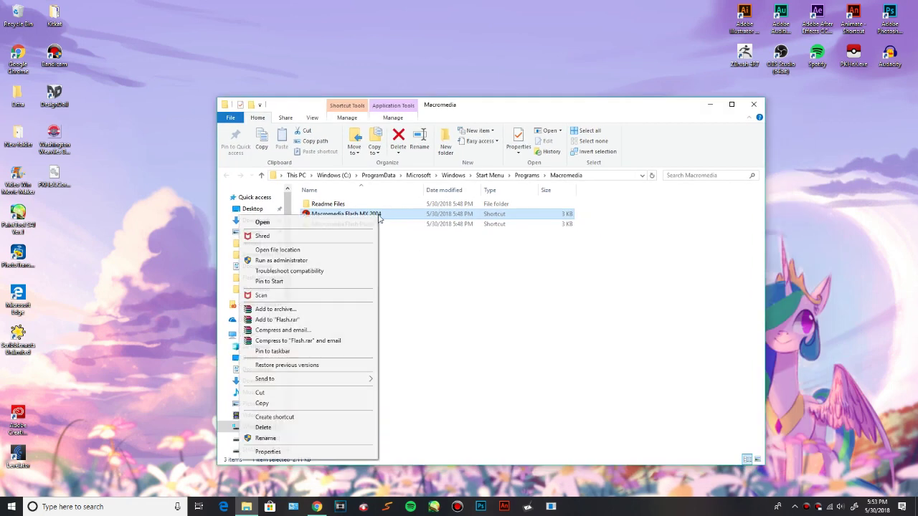
pyautogui.click(269, 452)
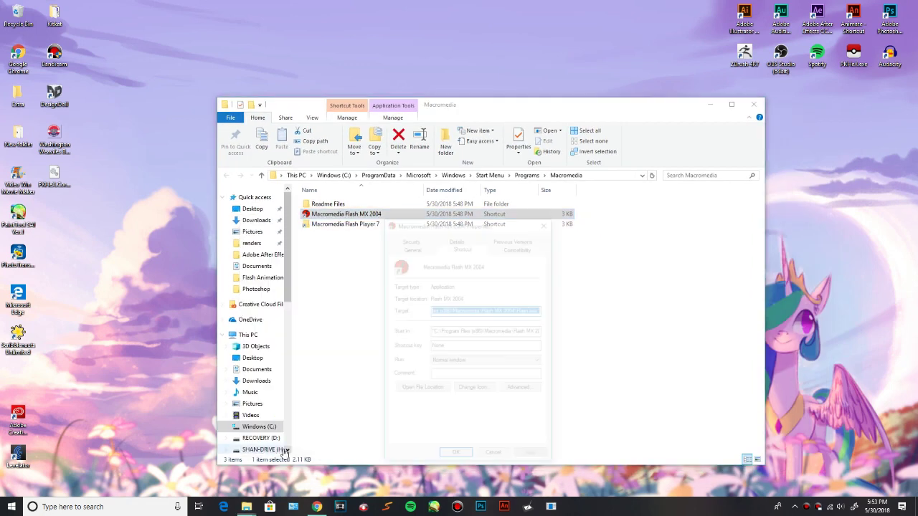
pyautogui.click(506, 245)
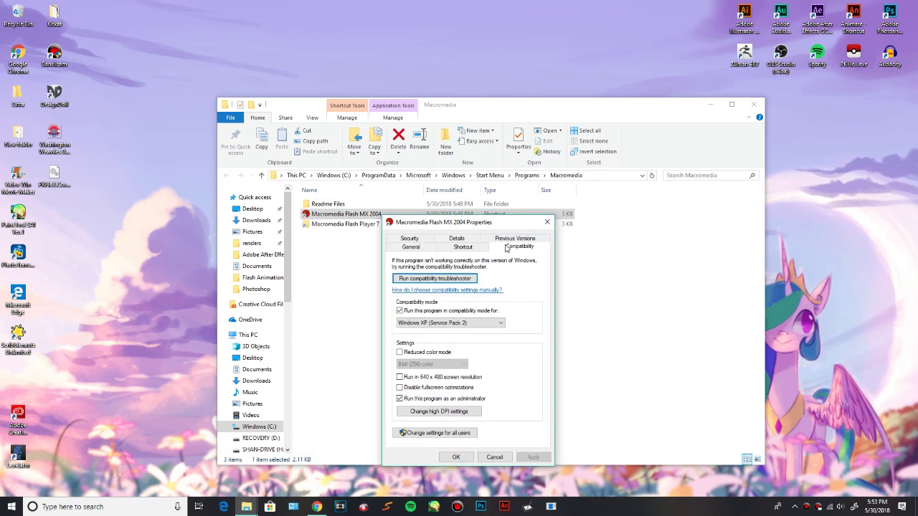
pyautogui.click(474, 324)
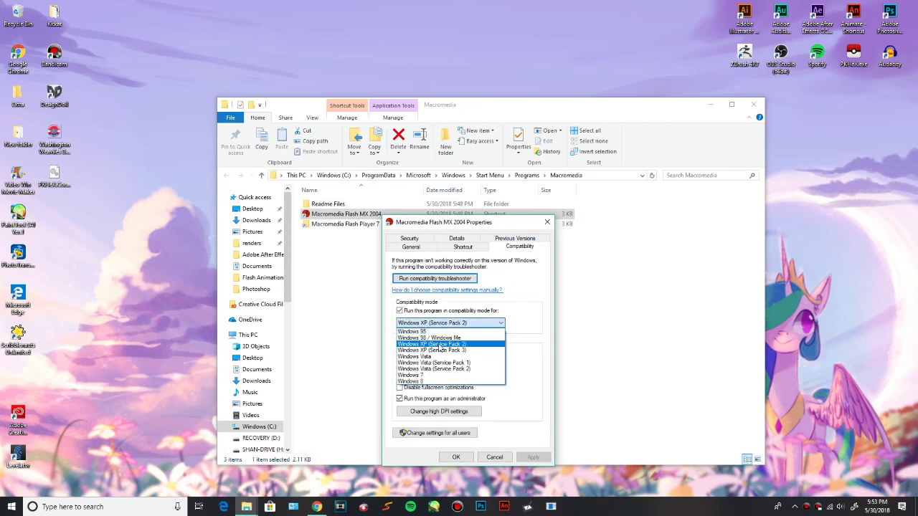
pyautogui.click(463, 324)
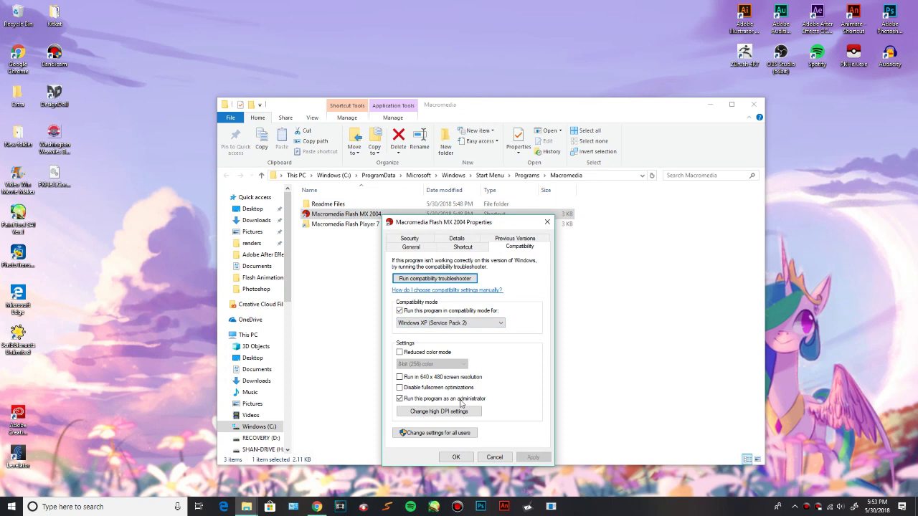
pyautogui.click(456, 458)
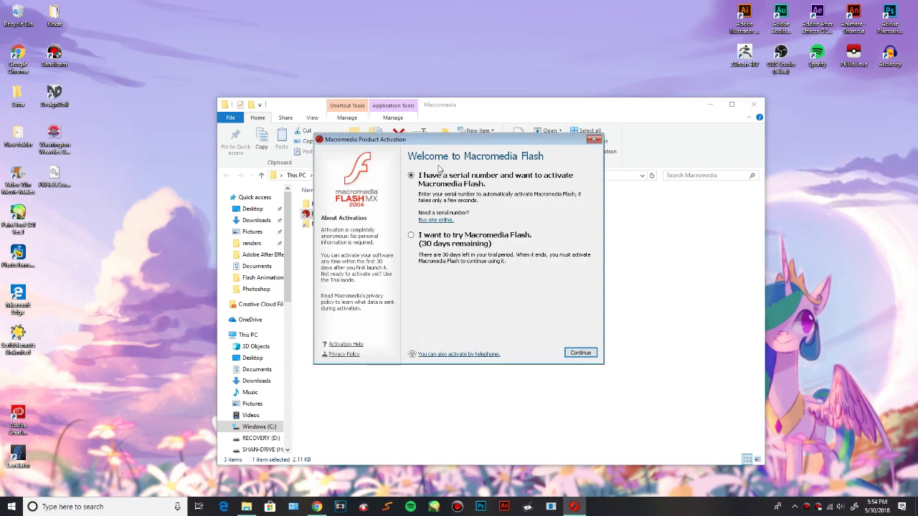
# - Activate Macromedia Flash by entering the product serial number, and minimize the Macromedia folder window
pyautogui.click(581, 353)
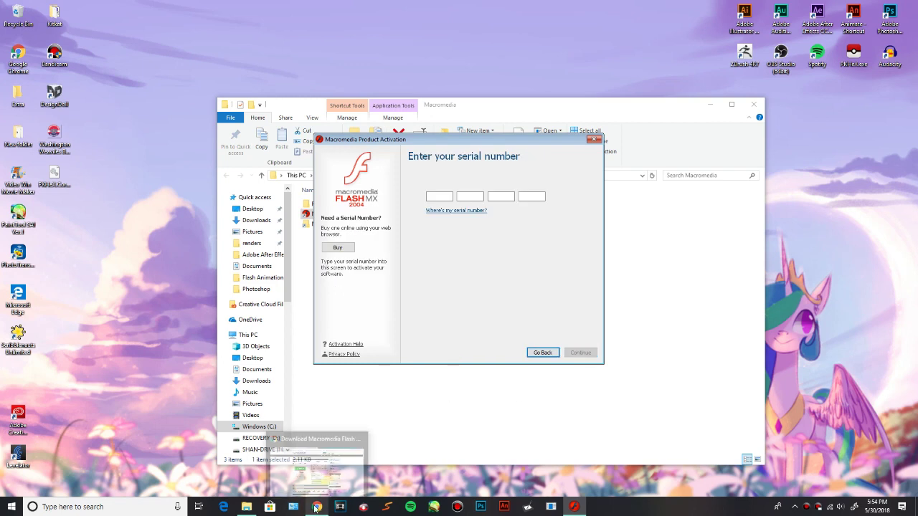
pyautogui.click(439, 196)
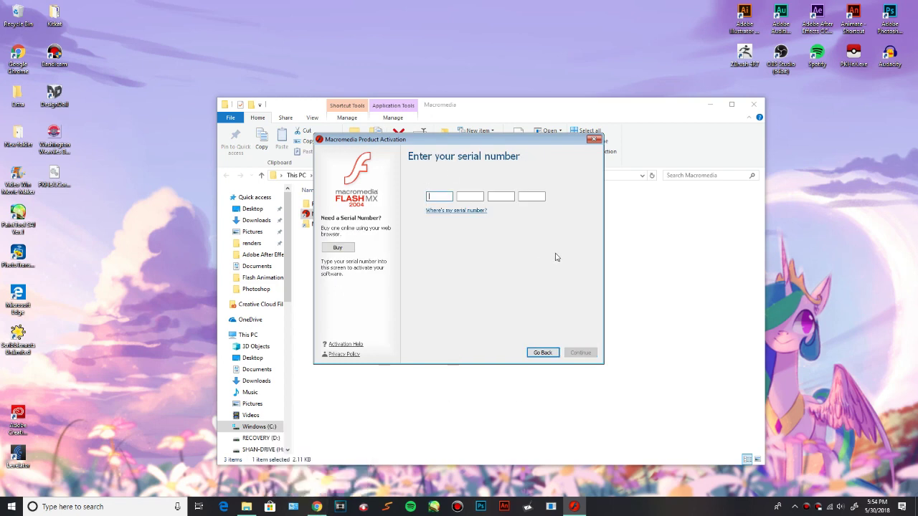
pyautogui.hotkey('ctrl', 'v')
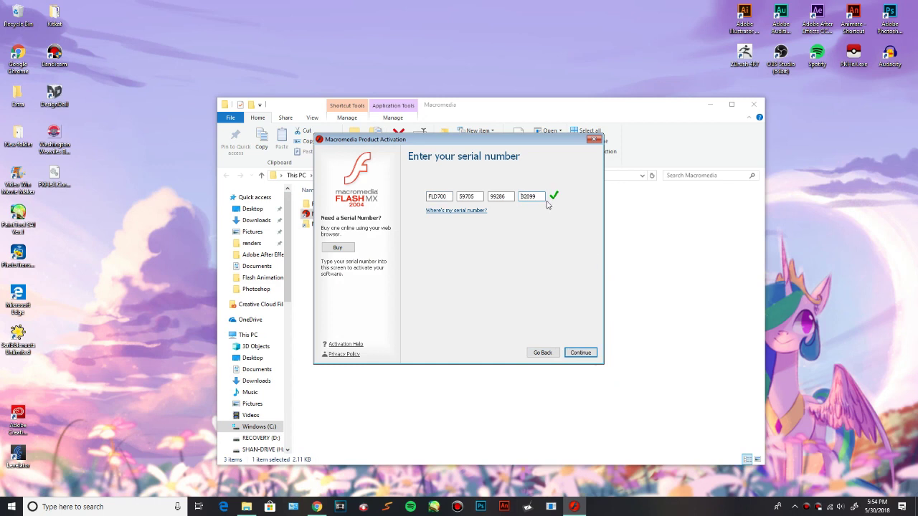
pyautogui.click(582, 353)
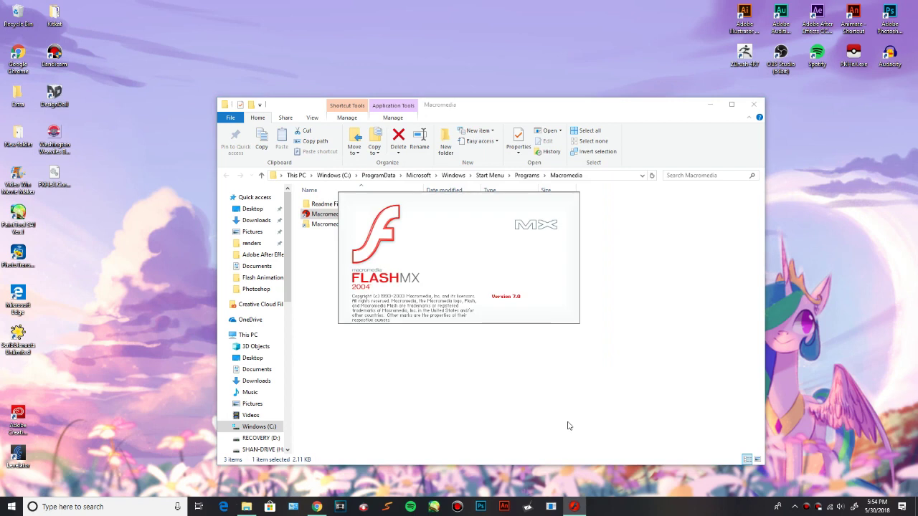
pyautogui.click(708, 104)
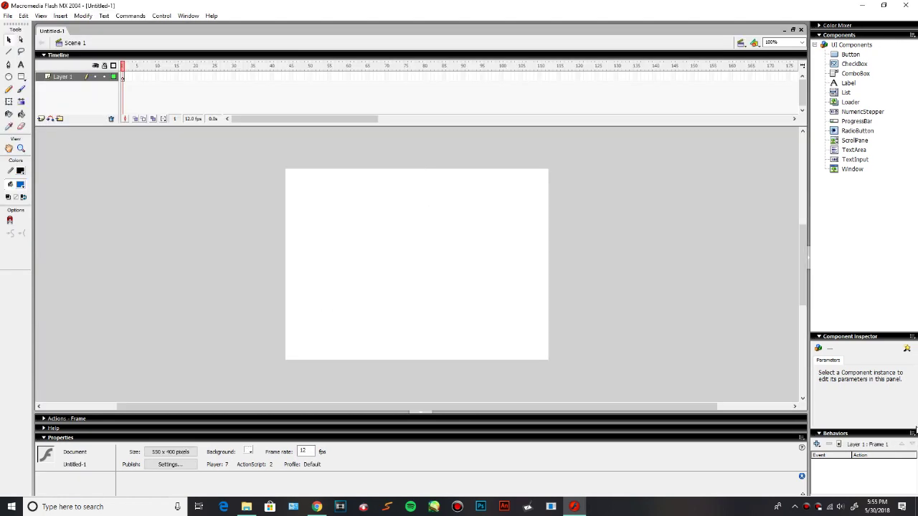
# - Close the Component Inspector, Behaviors and Components panels
pyautogui.click(911, 434)
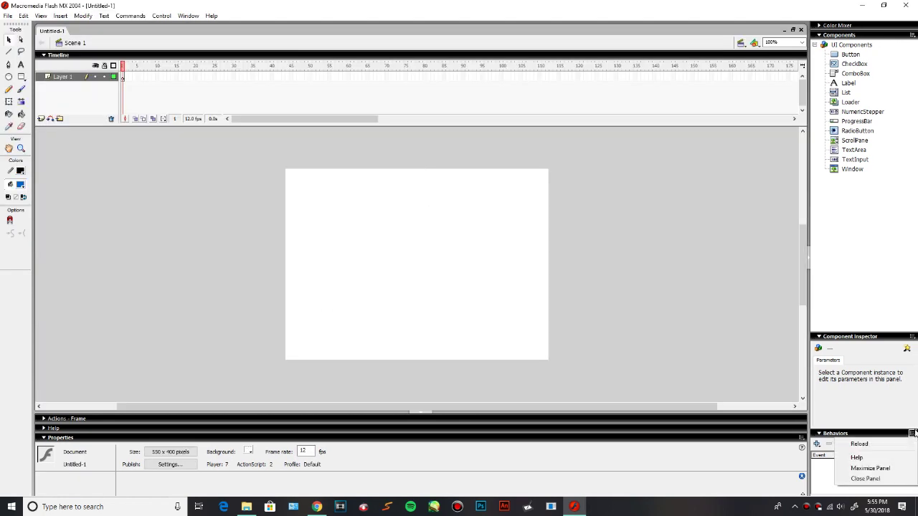
pyautogui.click(912, 36)
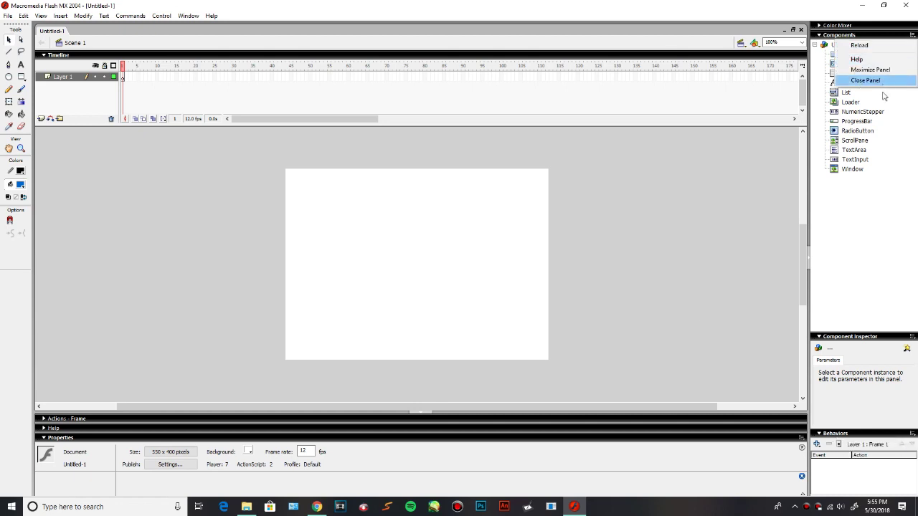
pyautogui.click(911, 336)
pyautogui.click(877, 382)
pyautogui.click(911, 434)
pyautogui.click(867, 476)
pyautogui.click(912, 34)
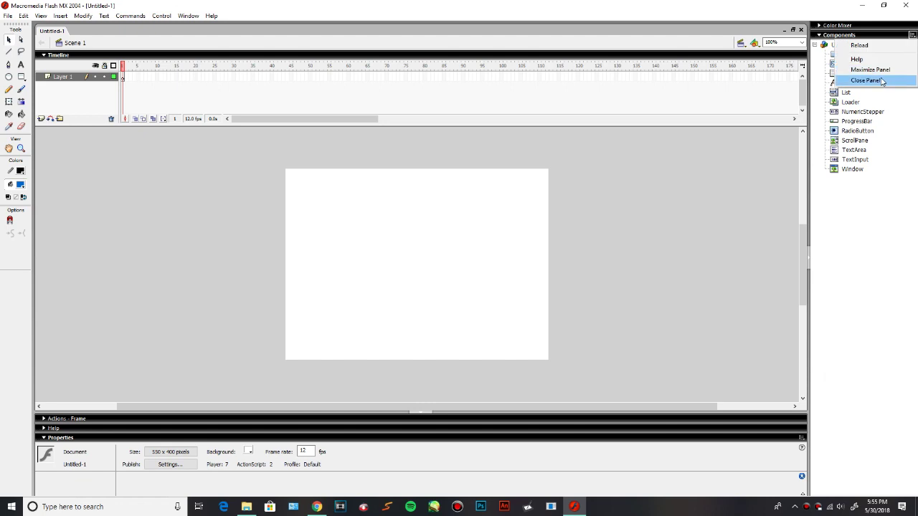
pyautogui.click(881, 80)
# - Expand the Color Mixer and show the document's Library below it
pyautogui.click(818, 26)
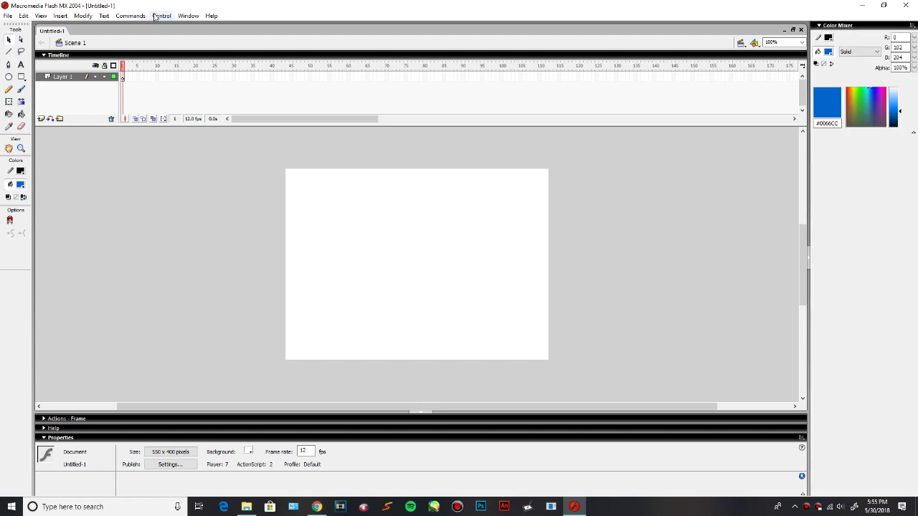
pyautogui.click(186, 16)
pyautogui.click(200, 82)
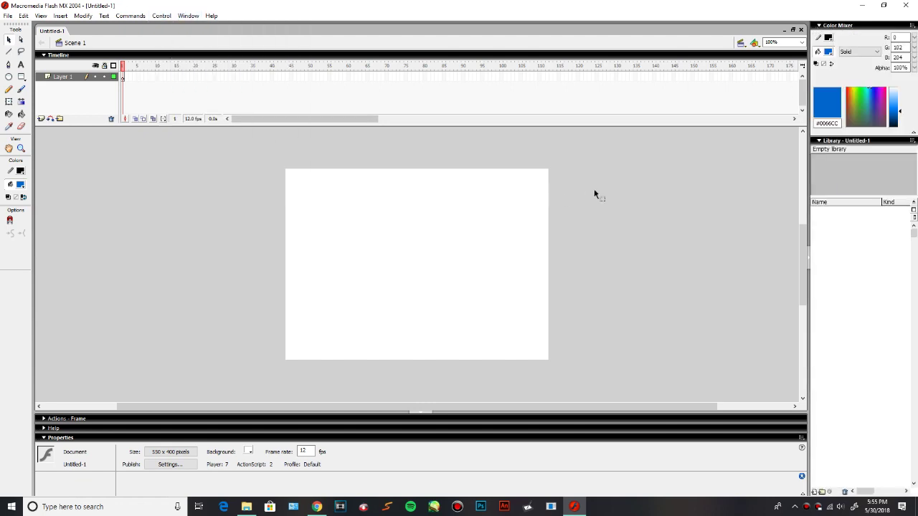
# - Set the document width to 1920 pixels in the Document Properties
pyautogui.click(179, 17)
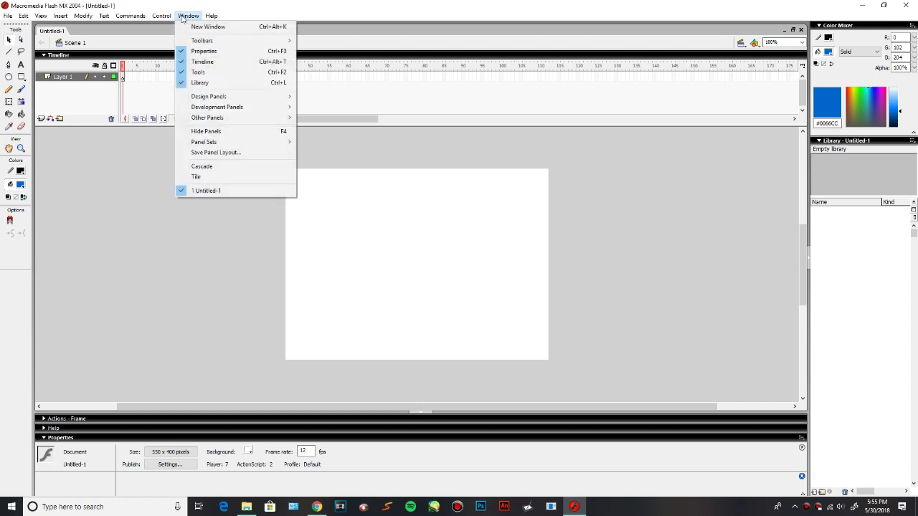
pyautogui.moveTo(217, 46)
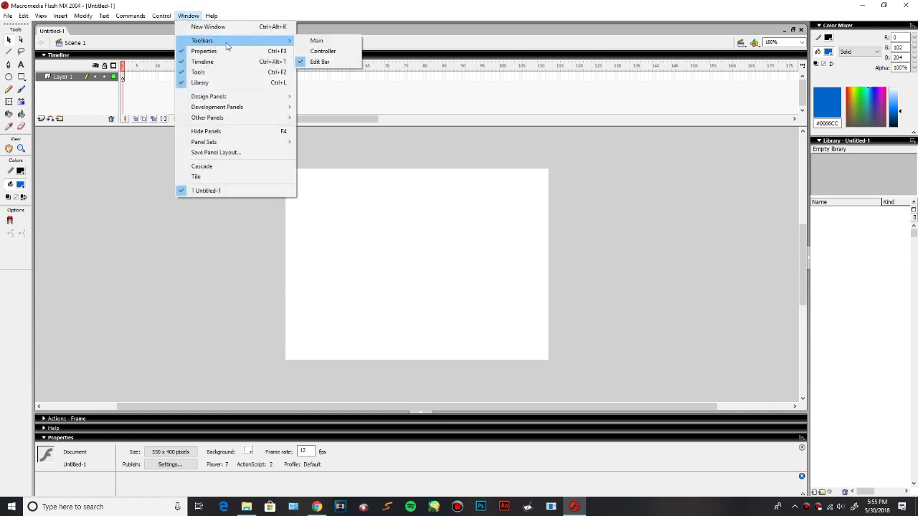
pyautogui.moveTo(83, 16)
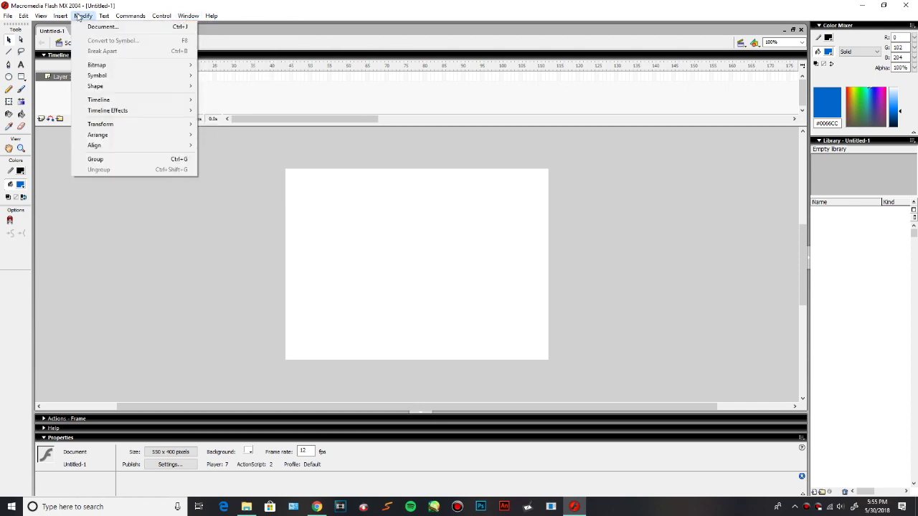
pyautogui.click(96, 28)
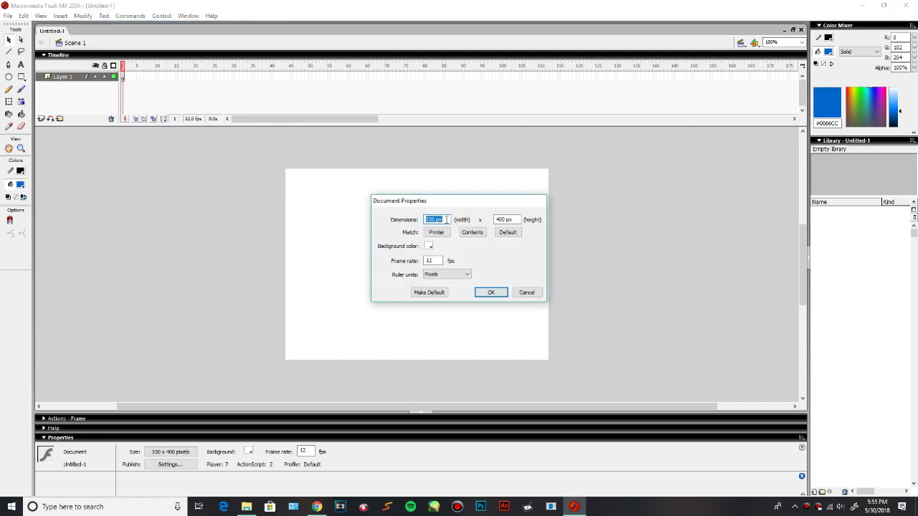
pyautogui.write('1280')
pyautogui.press('Tab')
pyautogui.hotkey('shift', 'Tab')
pyautogui.write('192')
pyautogui.press('Tab')
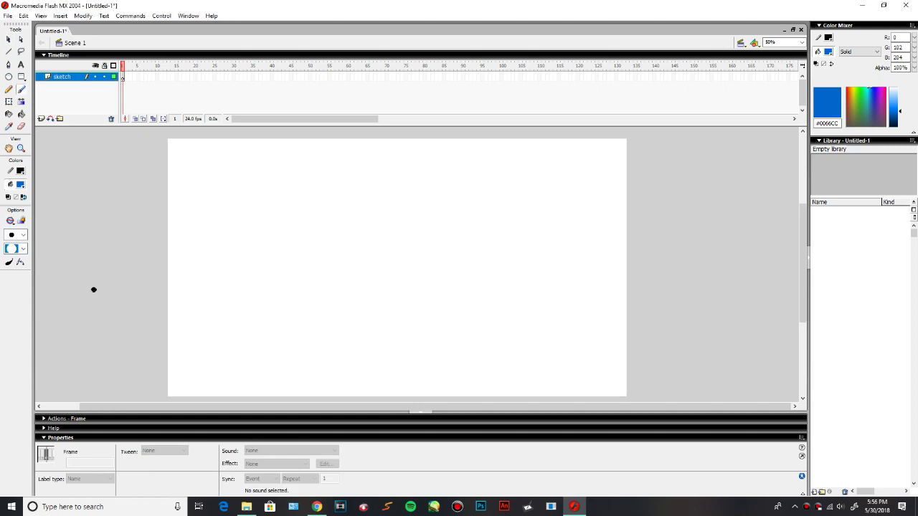
# - Set a smaller brush size with pen pressure enabled, and try the brush with test strokes on the stage
pyautogui.moveTo(266, 185)
pyautogui.mouseDown()
pyautogui.moveTo(333, 218)
pyautogui.moveTo(434, 335)
pyautogui.mouseUp()
pyautogui.hotkey('ctrl', 'z')
pyautogui.click(24, 235)
pyautogui.click(13, 263)
pyautogui.moveTo(251, 172)
pyautogui.mouseDown()
pyautogui.moveTo(280, 289)
pyautogui.moveTo(451, 272)
pyautogui.mouseUp()
pyautogui.hotkey('ctrl', 'z')
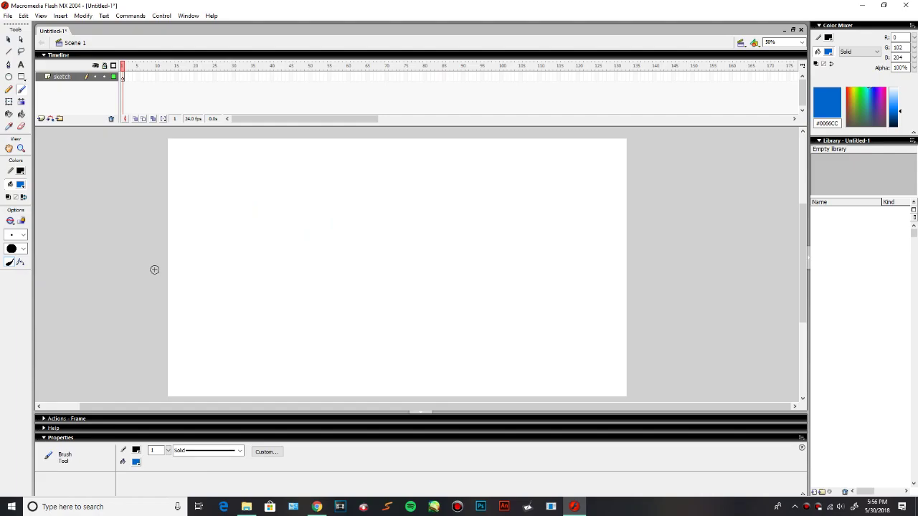
pyautogui.moveTo(233, 178)
pyautogui.mouseDown()
pyautogui.moveTo(236, 285)
pyautogui.moveTo(272, 349)
pyautogui.moveTo(346, 374)
pyautogui.moveTo(479, 235)
pyautogui.mouseUp()
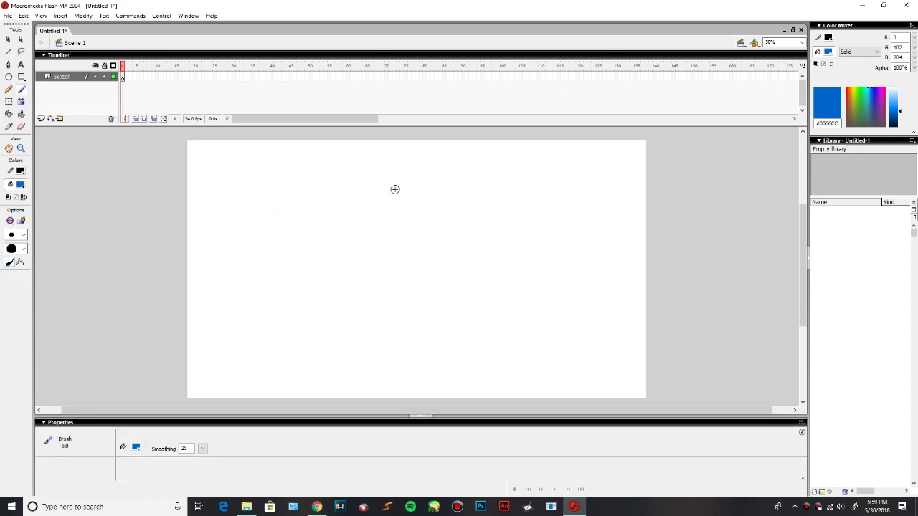
pyautogui.moveTo(416, 184)
pyautogui.mouseDown()
pyautogui.moveTo(370, 192)
pyautogui.moveTo(410, 365)
pyautogui.moveTo(468, 343)
pyautogui.mouseUp()
pyautogui.hotkey('ctrl', 'z')
pyautogui.hotkey('ctrl', 'z')
# - Draw Pikachu's tall body outline in blue near the middle of the stage with the Brush tool
pyautogui.moveTo(416, 191)
pyautogui.mouseDown()
pyautogui.moveTo(361, 309)
pyautogui.moveTo(428, 367)
pyautogui.moveTo(485, 351)
pyautogui.mouseUp()
pyautogui.hotkey('ctrl', 'z')
pyautogui.moveTo(423, 368); pyautogui.dragTo(482, 356)
# - Draw the two long ears with separated tips on the head and two small feet under the body
pyautogui.moveTo(429, 193)
pyautogui.mouseDown()
pyautogui.moveTo(463, 219)
pyautogui.moveTo(480, 359)
pyautogui.moveTo(460, 203)
pyautogui.mouseUp()
pyautogui.moveTo(358, 219)
pyautogui.mouseDown()
pyautogui.moveTo(338, 147)
pyautogui.moveTo(368, 205)
pyautogui.mouseUp()
pyautogui.moveTo(351, 163); pyautogui.dragTo(335, 181)
pyautogui.moveTo(492, 157); pyautogui.dragTo(508, 165)
pyautogui.moveTo(383, 381); pyautogui.dragTo(344, 392)
pyautogui.moveTo(453, 388); pyautogui.dragTo(493, 392)
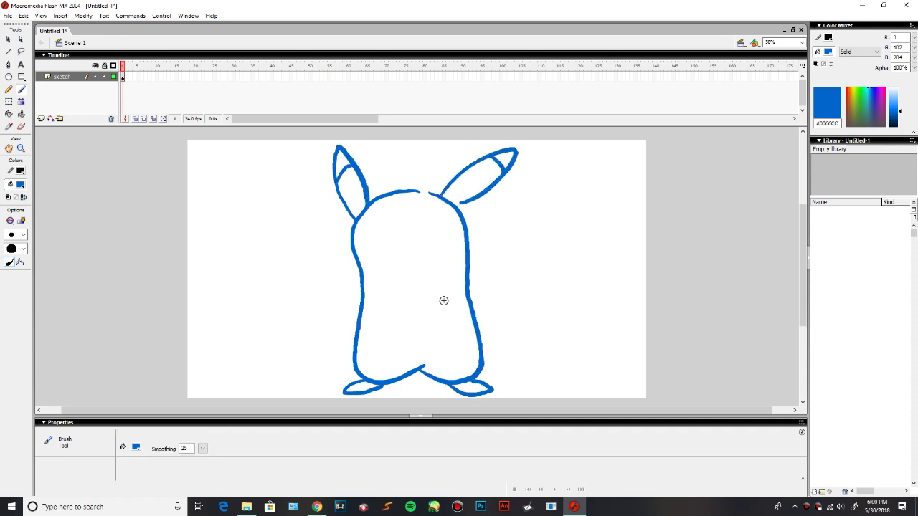
# - Draw both arms with hands across the belly and the face with nose, open mouth, eyes and round cheeks
pyautogui.moveTo(446, 297); pyautogui.dragTo(466, 305)
pyautogui.moveTo(366, 307); pyautogui.dragTo(398, 343)
pyautogui.moveTo(392, 233)
pyautogui.mouseDown()
pyautogui.moveTo(380, 246)
pyautogui.moveTo(407, 247)
pyautogui.mouseUp()
pyautogui.moveTo(431, 209)
pyautogui.mouseDown()
pyautogui.moveTo(421, 224)
pyautogui.moveTo(430, 211)
pyautogui.mouseUp()
pyautogui.moveTo(375, 211)
pyautogui.mouseDown()
pyautogui.moveTo(376, 225)
pyautogui.moveTo(380, 209)
pyautogui.mouseUp()
pyautogui.moveTo(442, 242); pyautogui.dragTo(440, 244)
pyautogui.moveTo(367, 245); pyautogui.dragTo(365, 247)
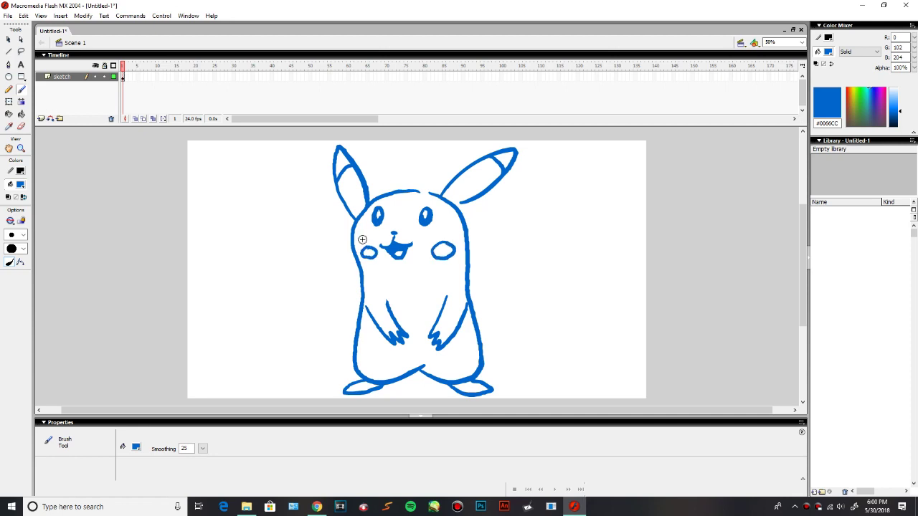
# - Select the whole Pikachu drawing and change its fill colour to black
pyautogui.click(21, 114)
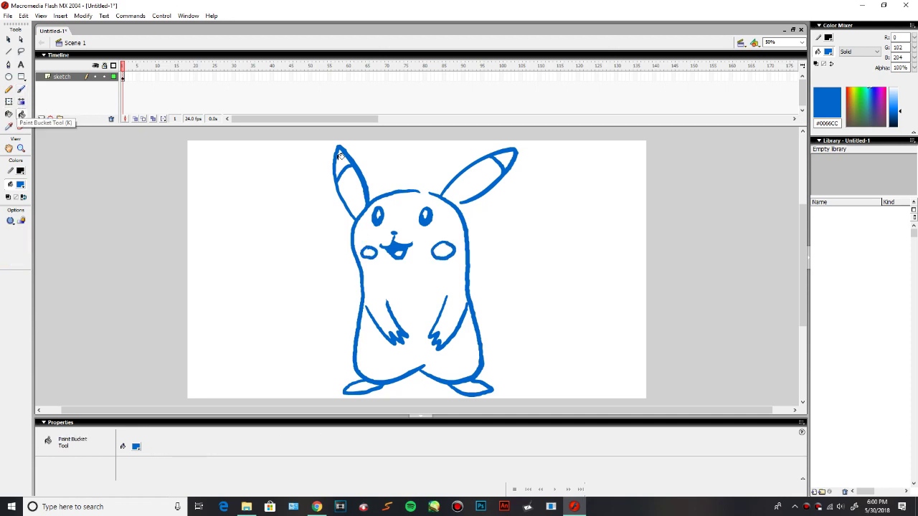
pyautogui.click(9, 39)
pyautogui.hotkey('ctrl', 'a')
pyautogui.click(137, 447)
pyautogui.click(149, 432)
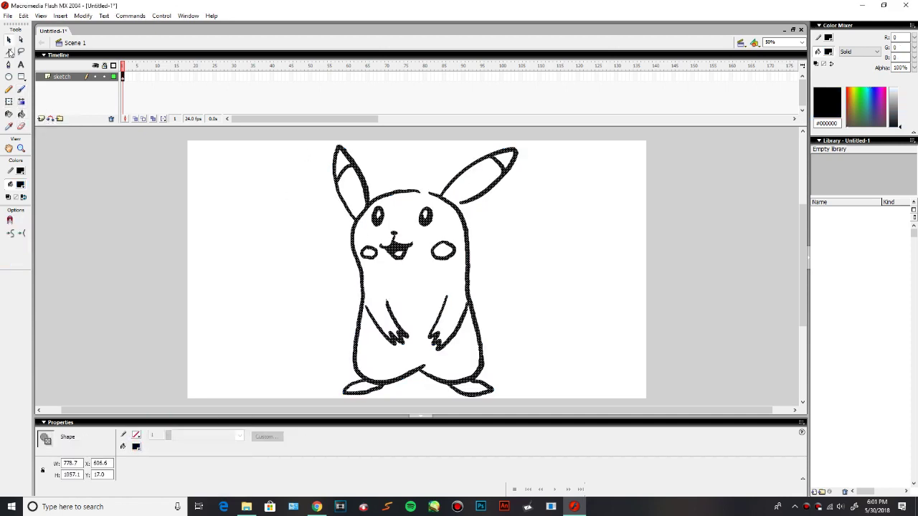
# - Recolour Pikachu's outline with a custom dark yellow, leaving the eyes black
pyautogui.press('Escape')
pyautogui.moveTo(298, 134); pyautogui.dragTo(579, 396)
pyautogui.click(135, 448)
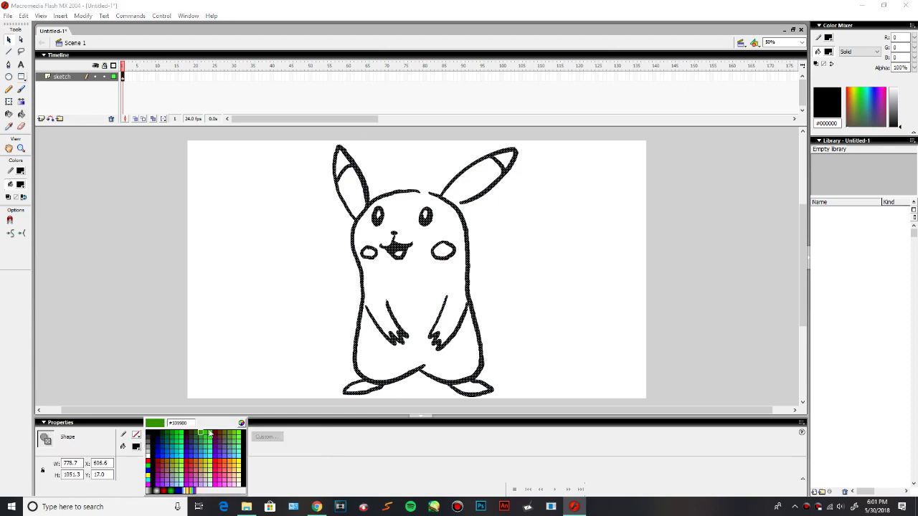
pyautogui.click(242, 423)
pyautogui.click(474, 205)
pyautogui.moveTo(560, 242)
pyautogui.mouseDown()
pyautogui.moveTo(560, 225)
pyautogui.moveTo(563, 241)
pyautogui.mouseUp()
pyautogui.click(370, 319)
pyautogui.click(136, 446)
pyautogui.click(242, 423)
pyautogui.click(371, 319)
# - Fill both ear tips with black and both cheeks with red using the Paint Bucket tool
pyautogui.hotkey('ctrl', 'shift', 'a')
pyautogui.click(22, 114)
pyautogui.click(341, 160)
pyautogui.click(504, 159)
pyautogui.click(898, 106)
pyautogui.click(443, 250)
pyautogui.click(370, 252)
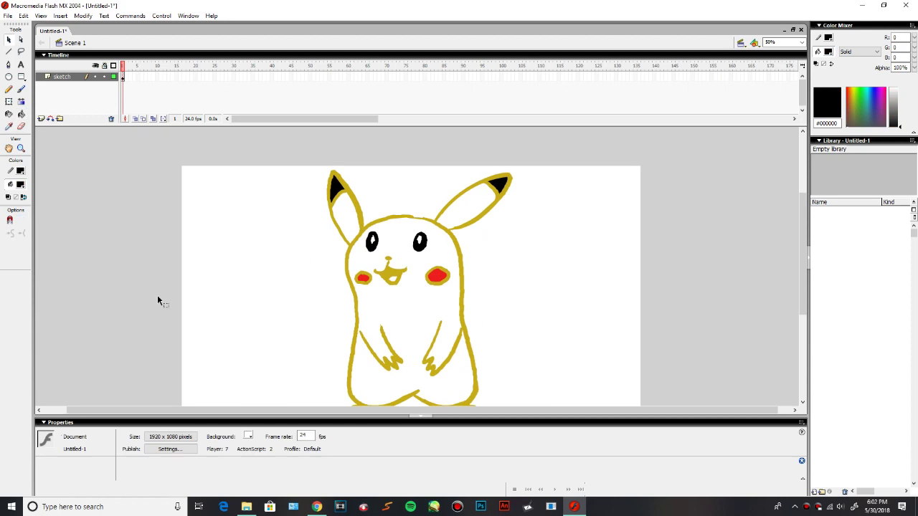
pyautogui.moveTo(159, 292); pyautogui.dragTo(149, 270)
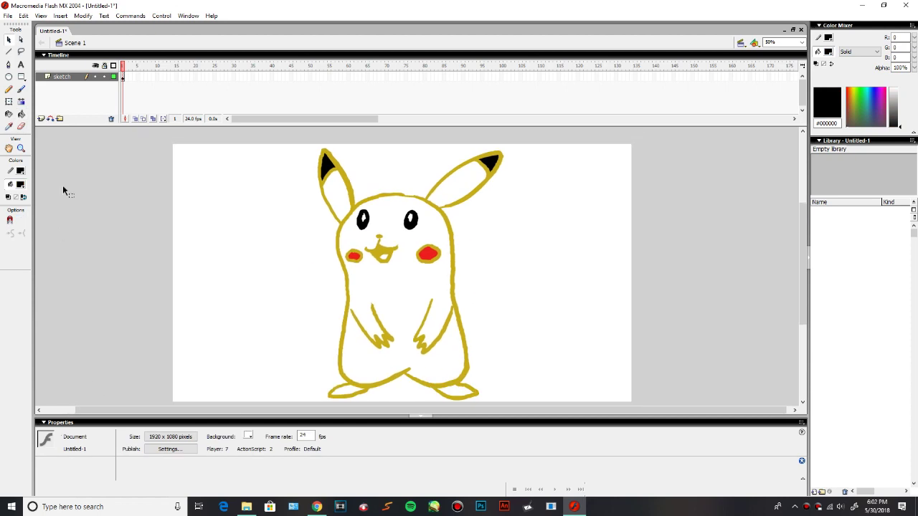
pyautogui.click(41, 119)
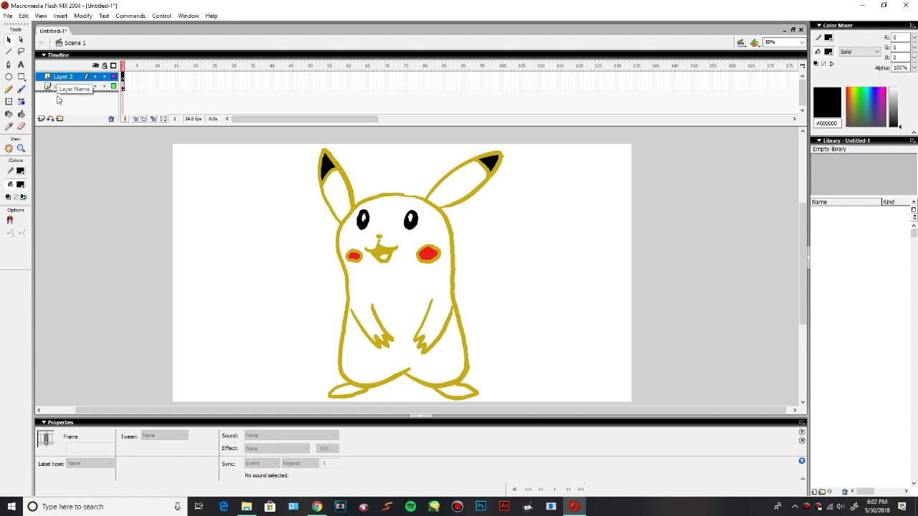
pyautogui.hotkey('ctrl', 'z')
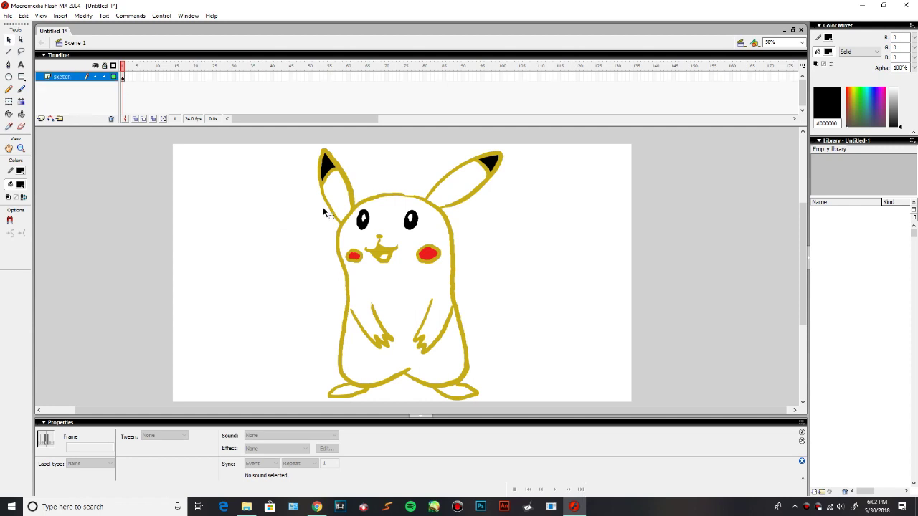
# - Convert the whole Pikachu drawing into a graphic symbol named Pikachu
pyautogui.moveTo(284, 135); pyautogui.dragTo(578, 405)
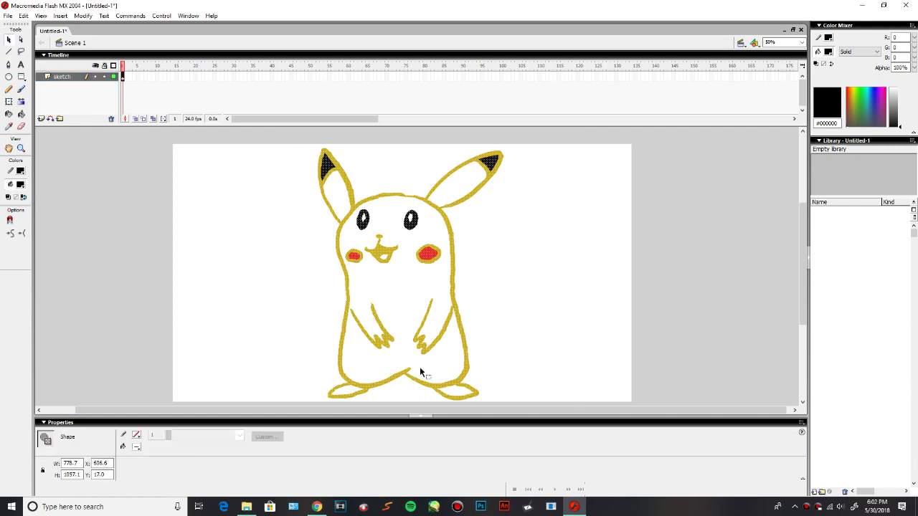
pyautogui.rightClick(416, 384)
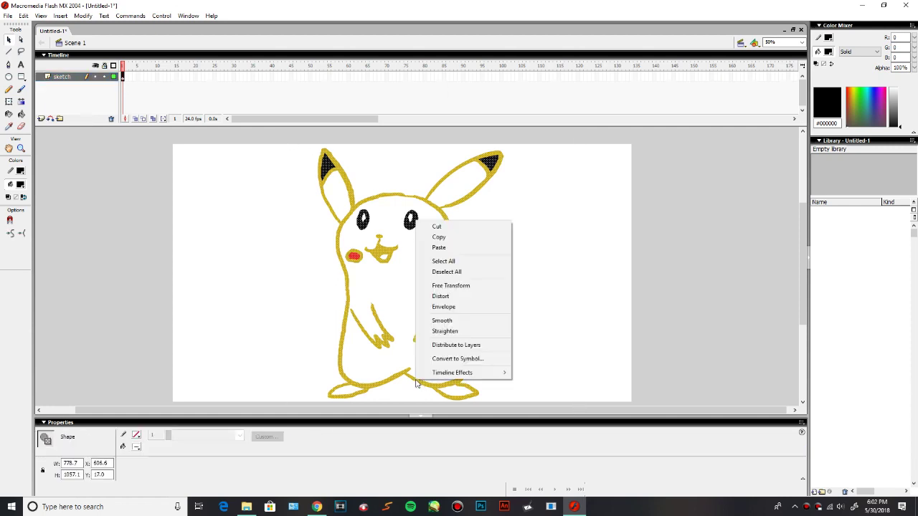
pyautogui.click(457, 359)
pyautogui.write('Pikachu')
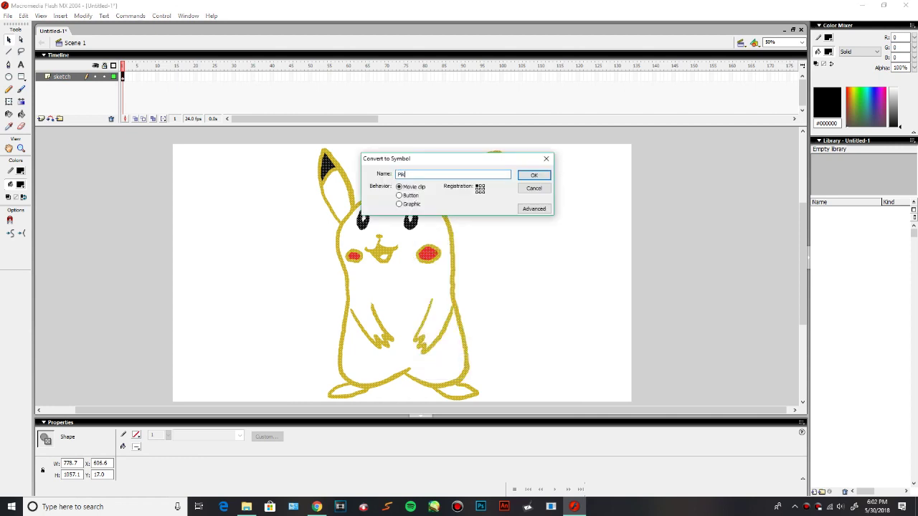
pyautogui.click(403, 204)
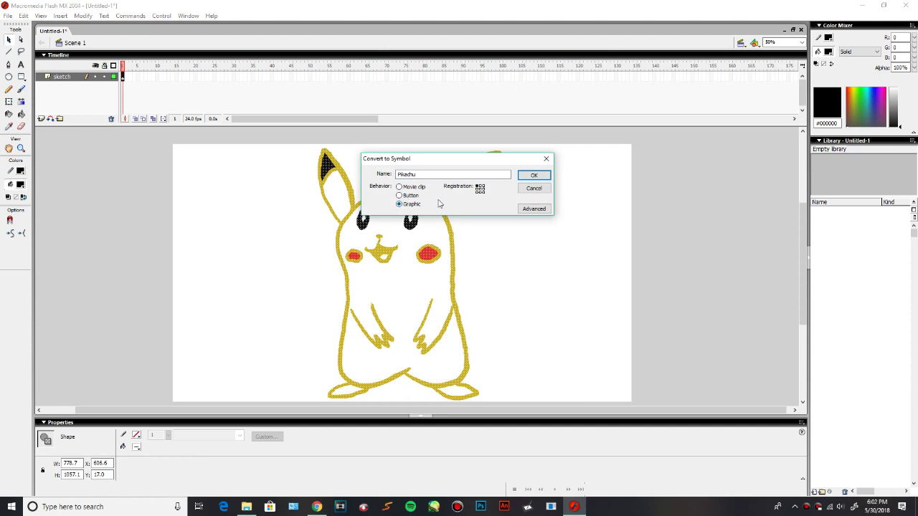
pyautogui.click(535, 176)
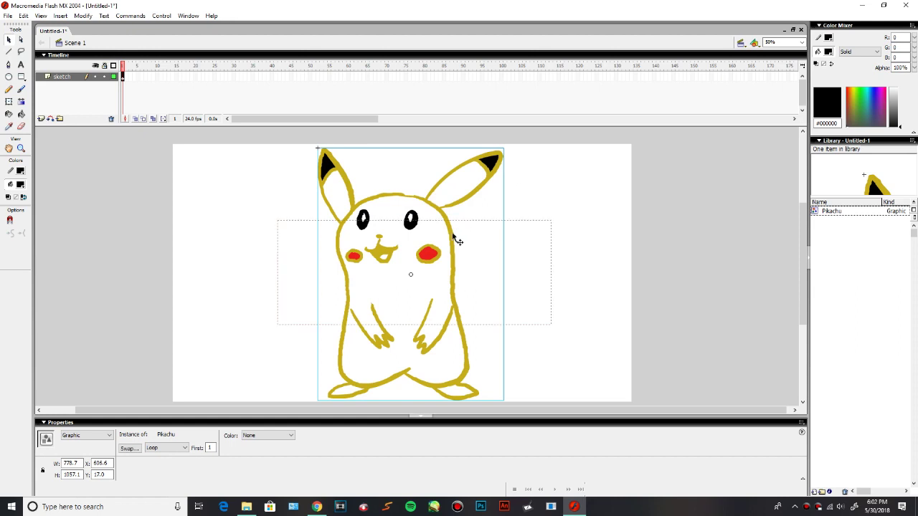
# - Open the Pikachu symbol for editing and rename its layer outlines
pyautogui.doubleClick(453, 239)
pyautogui.click(62, 77)
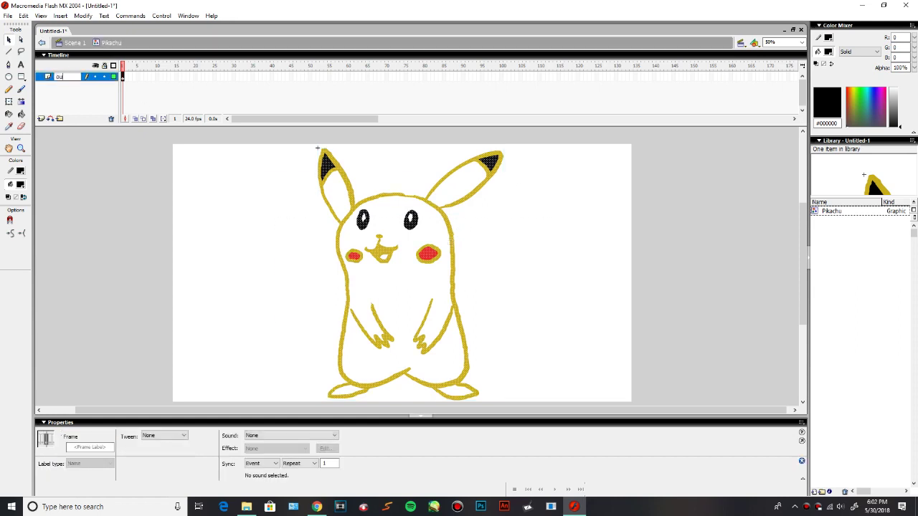
pyautogui.write('s')
pyautogui.press('Return')
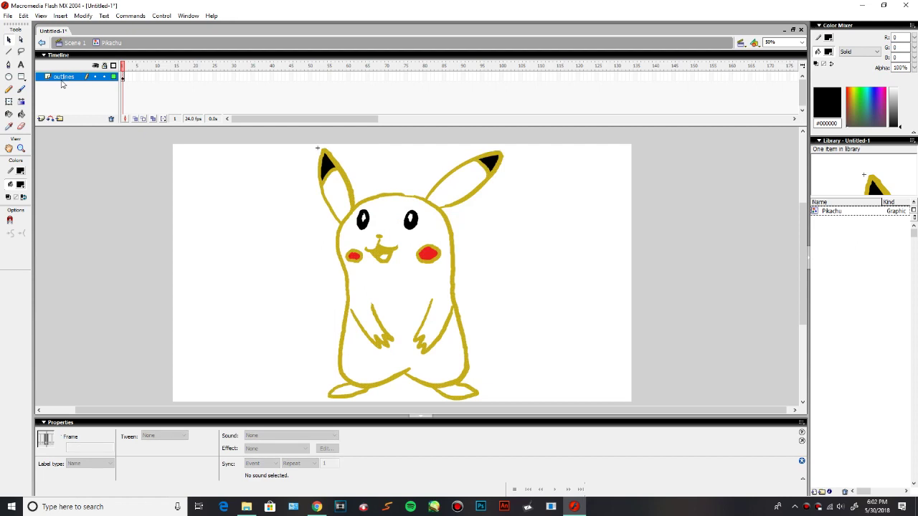
# - Add a layer named Color beneath the outlines layer and lock the outlines layer
pyautogui.click(40, 119)
pyautogui.doubleClick(72, 86)
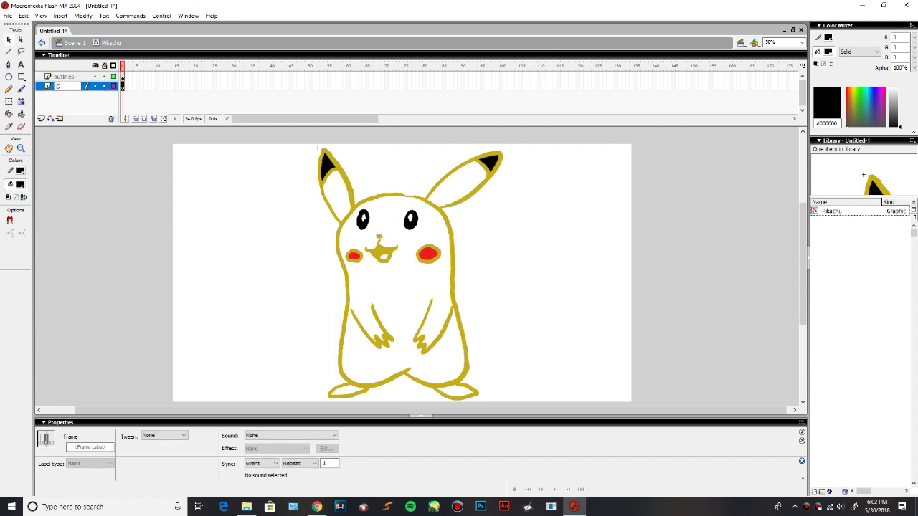
pyautogui.press('Return')
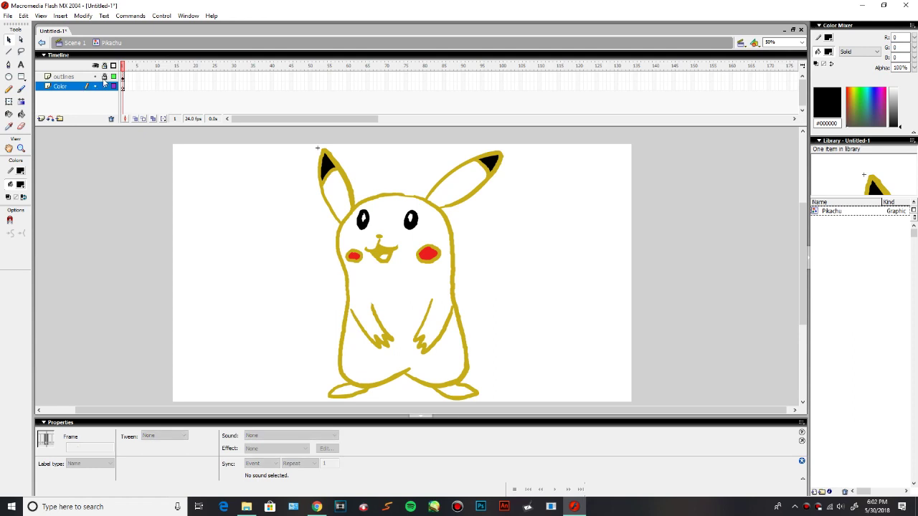
# - Set the fill colour to light yellow #EEED53
pyautogui.click(9, 127)
pyautogui.click(348, 180)
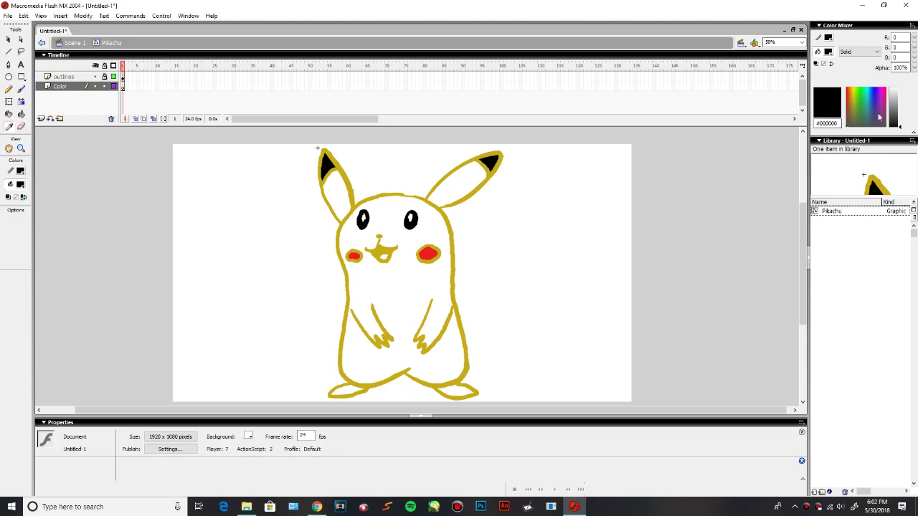
pyautogui.click(851, 101)
pyautogui.moveTo(891, 107); pyautogui.dragTo(852, 96)
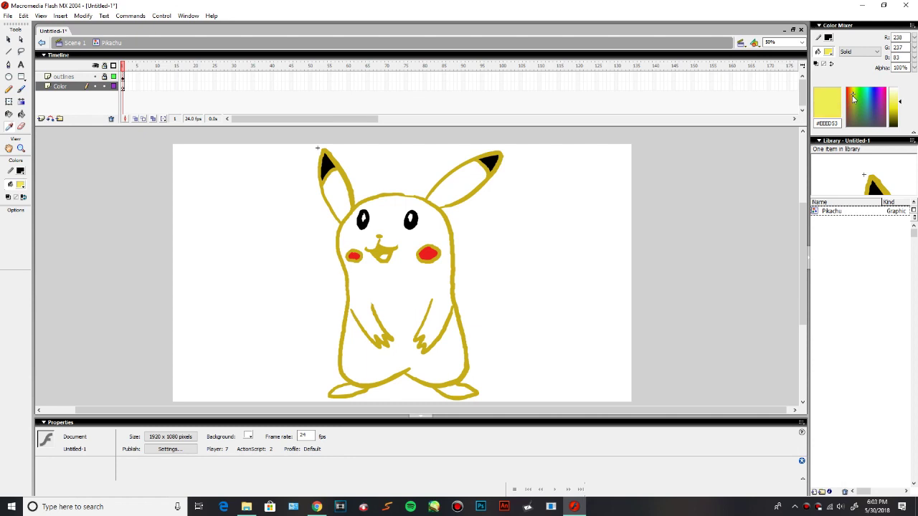
# - Brush light yellow along the inside of Pikachu's left ear on the Color layer and fill the ear's interior
pyautogui.click(22, 90)
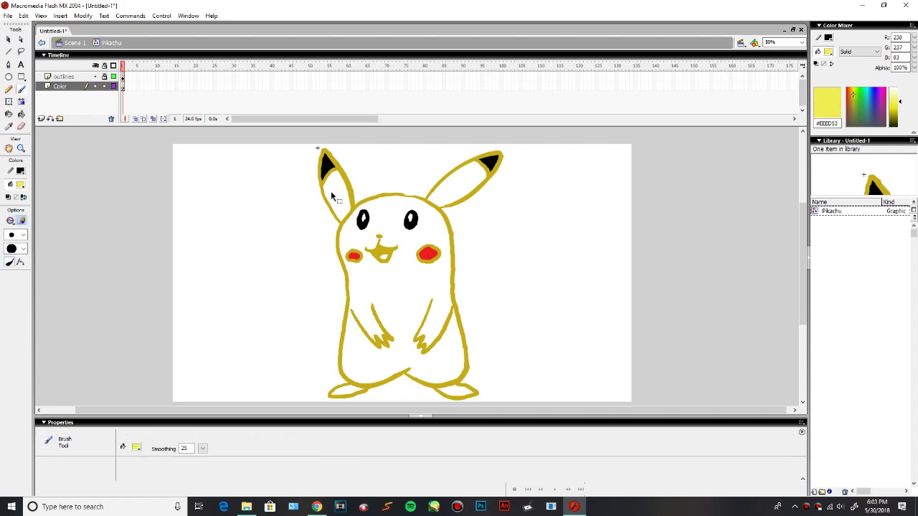
pyautogui.hotkey('ctrl', '=')
pyautogui.hotkey('ctrl', '=')
pyautogui.press('space')
pyautogui.moveTo(331, 191); pyautogui.dragTo(422, 417)
pyautogui.moveTo(330, 295); pyautogui.dragTo(365, 330)
pyautogui.moveTo(233, 252)
pyautogui.mouseDown()
pyautogui.moveTo(249, 208)
pyautogui.moveTo(337, 304)
pyautogui.moveTo(263, 342)
pyautogui.mouseUp()
pyautogui.press('k')
pyautogui.click(301, 316)
# - Brush light yellow along the inside of Pikachu's right ear and fill the ear's interior
pyautogui.press('space')
pyautogui.moveTo(635, 261); pyautogui.dragTo(251, 298)
pyautogui.click(21, 90)
pyautogui.moveTo(452, 181)
pyautogui.mouseDown()
pyautogui.moveTo(277, 311)
pyautogui.moveTo(344, 356)
pyautogui.moveTo(483, 269)
pyautogui.moveTo(466, 178)
pyautogui.mouseUp()
pyautogui.click(21, 114)
pyautogui.click(337, 308)
# - Enlarge the brush and paint a closed light yellow border just inside the outlines of Pikachu's head, body and feet
pyautogui.moveTo(307, 344); pyautogui.dragTo(553, 172)
pyautogui.click(21, 89)
pyautogui.click(23, 235)
pyautogui.click(14, 355)
pyautogui.moveTo(316, 188)
pyautogui.mouseDown()
pyautogui.moveTo(251, 217)
pyautogui.moveTo(369, 153)
pyautogui.moveTo(527, 198)
pyautogui.moveTo(585, 301)
pyautogui.mouseUp()
pyautogui.moveTo(204, 219); pyautogui.dragTo(154, 346)
pyautogui.press('space')
pyautogui.moveTo(163, 392); pyautogui.dragTo(140, 261)
pyautogui.moveTo(138, 238); pyautogui.dragTo(181, 401)
pyautogui.moveTo(565, 155); pyautogui.dragTo(572, 337)
pyautogui.moveTo(434, 388); pyautogui.dragTo(426, 212)
pyautogui.moveTo(174, 190); pyautogui.dragTo(152, 400)
pyautogui.moveTo(562, 205); pyautogui.dragTo(602, 379)
pyautogui.moveTo(409, 380); pyautogui.dragTo(433, 169)
pyautogui.moveTo(182, 136)
pyautogui.mouseDown()
pyautogui.moveTo(166, 309)
pyautogui.moveTo(192, 348)
pyautogui.mouseUp()
pyautogui.moveTo(637, 194)
pyautogui.mouseDown()
pyautogui.moveTo(637, 324)
pyautogui.moveTo(610, 353)
pyautogui.mouseUp()
pyautogui.moveTo(423, 359); pyautogui.dragTo(440, 256)
pyautogui.moveTo(214, 270)
pyautogui.mouseDown()
pyautogui.moveTo(186, 279)
pyautogui.moveTo(265, 283)
pyautogui.moveTo(456, 201)
pyautogui.mouseUp()
pyautogui.moveTo(436, 221); pyautogui.dragTo(568, 261)
pyautogui.moveTo(558, 280)
pyautogui.mouseDown()
pyautogui.moveTo(604, 306)
pyautogui.moveTo(634, 271)
pyautogui.moveTo(696, 264)
pyautogui.mouseUp()
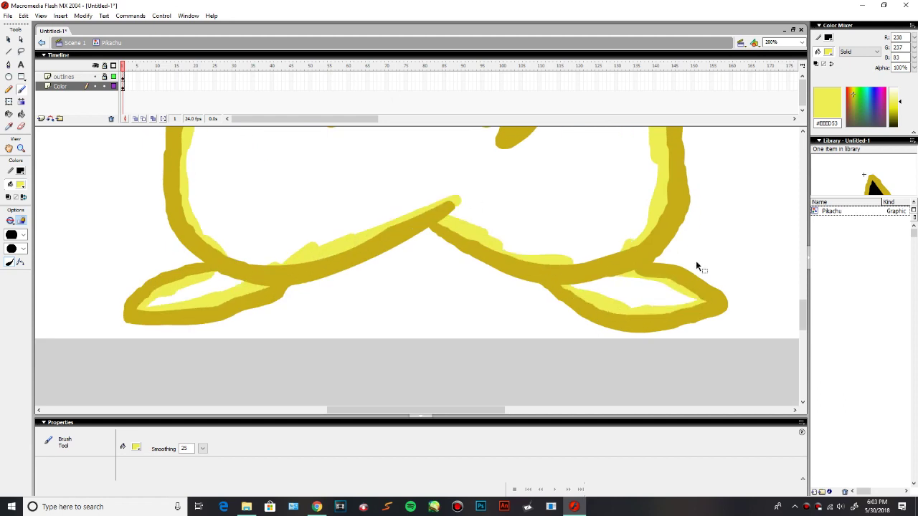
# - Check the yellow border with the outlines layer hidden, show the layer again, and fill Pikachu's body with light yellow
pyautogui.hotkey('ctrl', '-')
pyautogui.hotkey('ctrl', '-')
pyautogui.press('k')
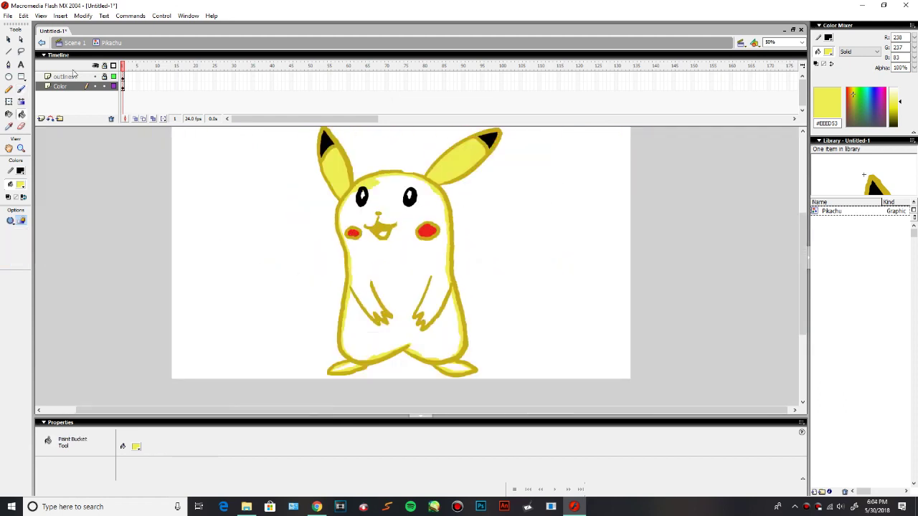
pyautogui.click(96, 76)
pyautogui.press('b')
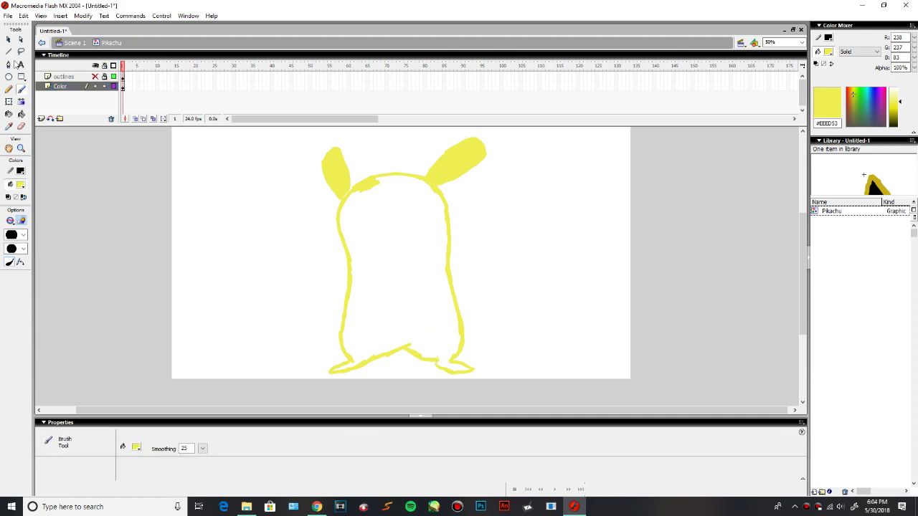
pyautogui.click(96, 76)
pyautogui.press('k')
pyautogui.click(402, 253)
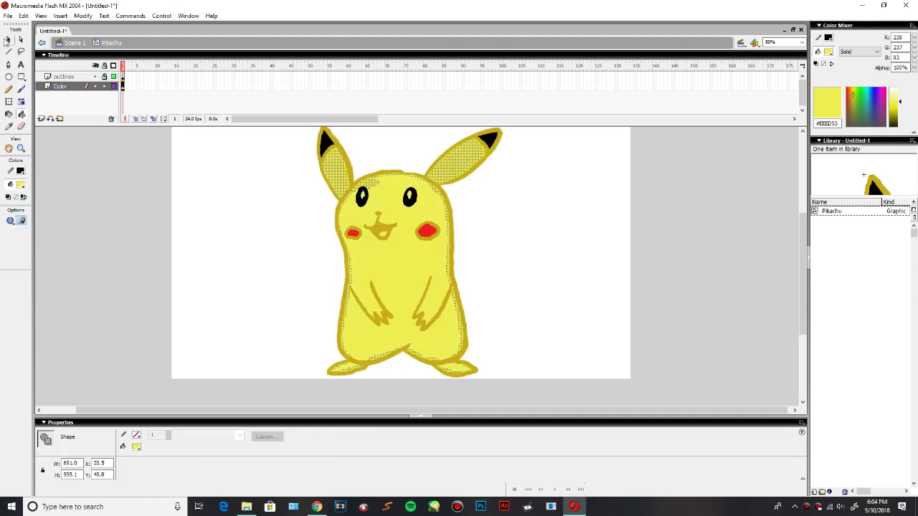
# - Lock the Color layer and unlock the outlines layer, making it the active layer
pyautogui.click(7, 41)
pyautogui.click(105, 86)
pyautogui.click(104, 77)
pyautogui.click(64, 77)
# - Delete the dark yellow outlines around both red cheeks
pyautogui.click(215, 197)
pyautogui.hotkey('ctrl', '=')
pyautogui.hotkey('ctrl', '=')
pyautogui.moveTo(385, 190); pyautogui.dragTo(429, 338)
pyautogui.click(250, 323)
pyautogui.press('Delete')
pyautogui.click(543, 307)
pyautogui.press('Delete')
# - Recolour Pikachu's mouth shape black
pyautogui.click(352, 332)
pyautogui.click(138, 448)
pyautogui.click(150, 432)
pyautogui.click(258, 341)
# - Set the fill colour to white #FFFFFF and brush in the highlights of both eyes
pyautogui.moveTo(190, 249); pyautogui.dragTo(178, 274)
pyautogui.click(892, 89)
pyautogui.press('b')
pyautogui.moveTo(259, 198); pyautogui.dragTo(260, 210)
pyautogui.moveTo(443, 196); pyautogui.dragTo(450, 222)
# - Set the fill colour to pink #F98080 and paint the tongue inside the mouth
pyautogui.scroll(-2, 453, 337)
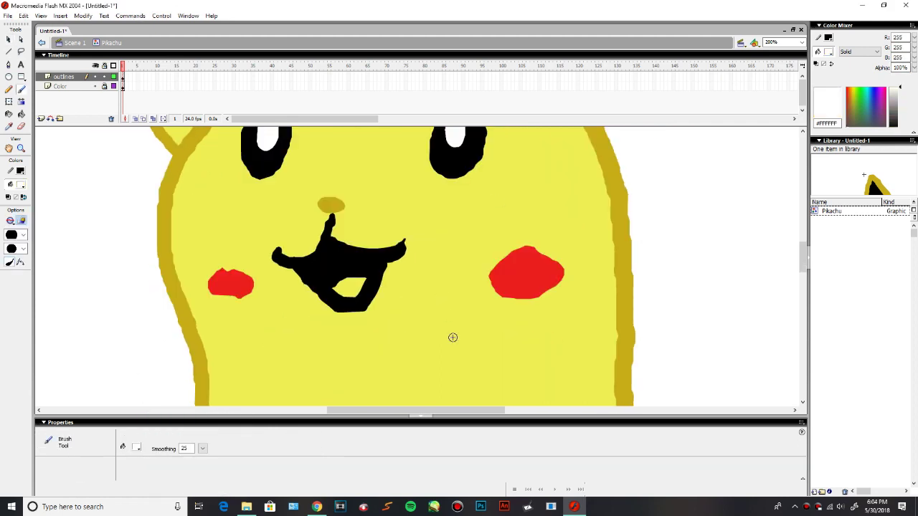
pyautogui.click(876, 93)
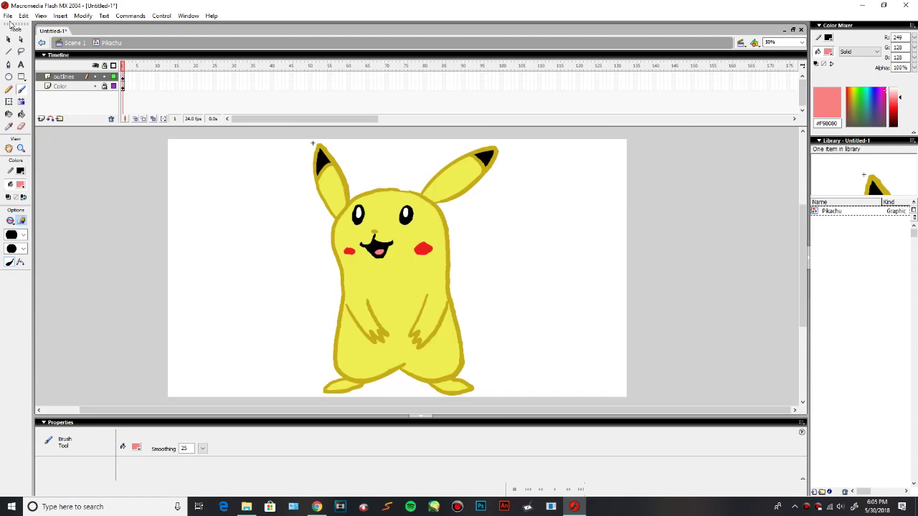
pyautogui.click(9, 40)
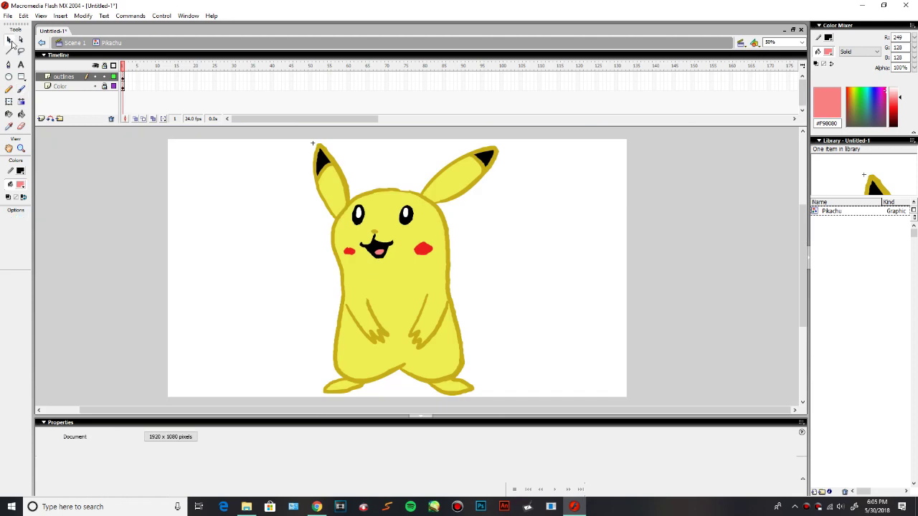
# - Return to Scene 1 and extend the sketch layer to frame 7
pyautogui.doubleClick(106, 202)
pyautogui.press('space')
pyautogui.moveTo(216, 247); pyautogui.dragTo(215, 248)
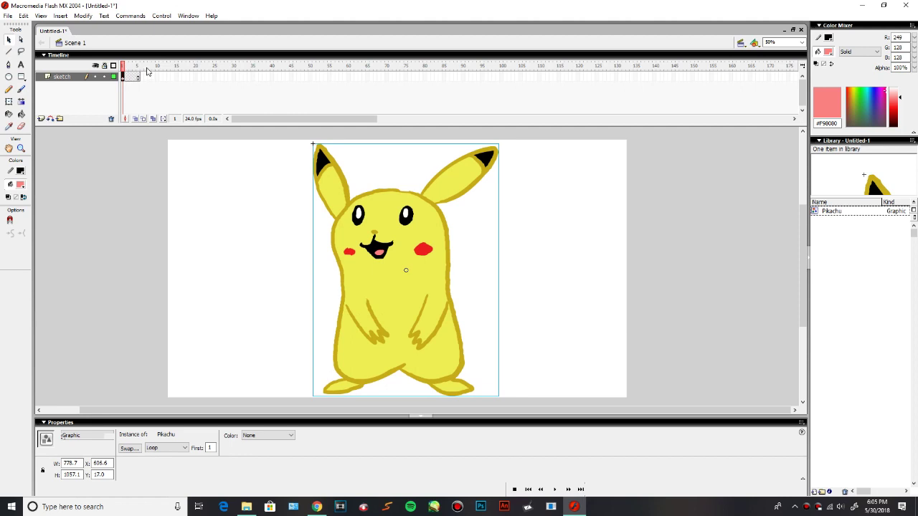
pyautogui.click(124, 69)
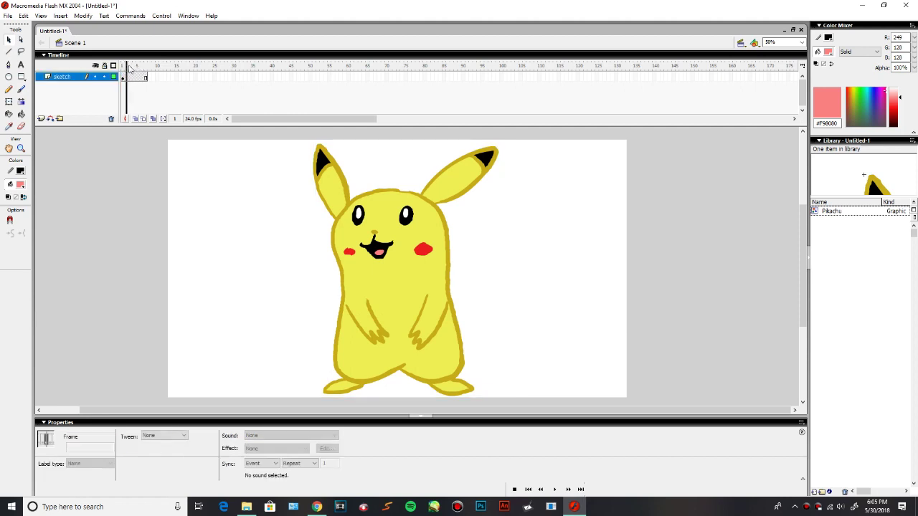
# - Reopen the Pikachu symbol and insert keyframes at frame 2 on the outlines and Color layers
pyautogui.doubleClick(406, 273)
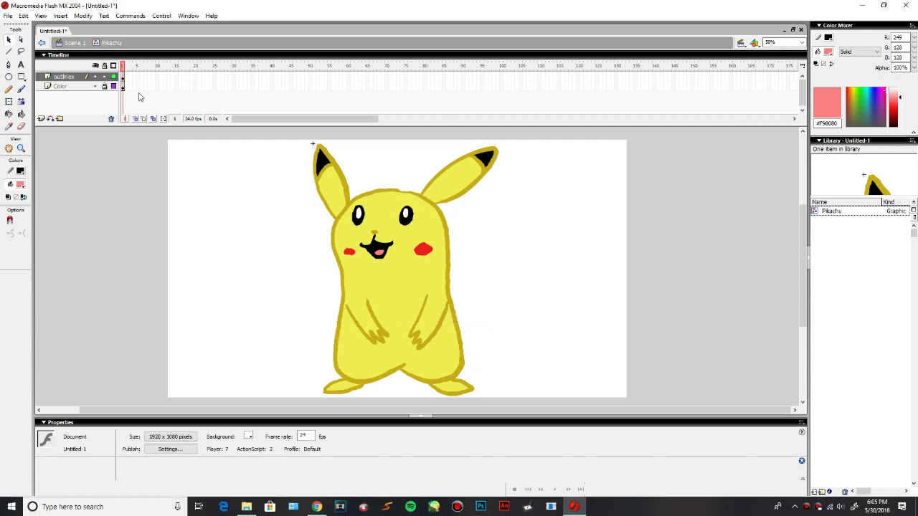
pyautogui.click(132, 81)
pyautogui.rightClick(127, 75)
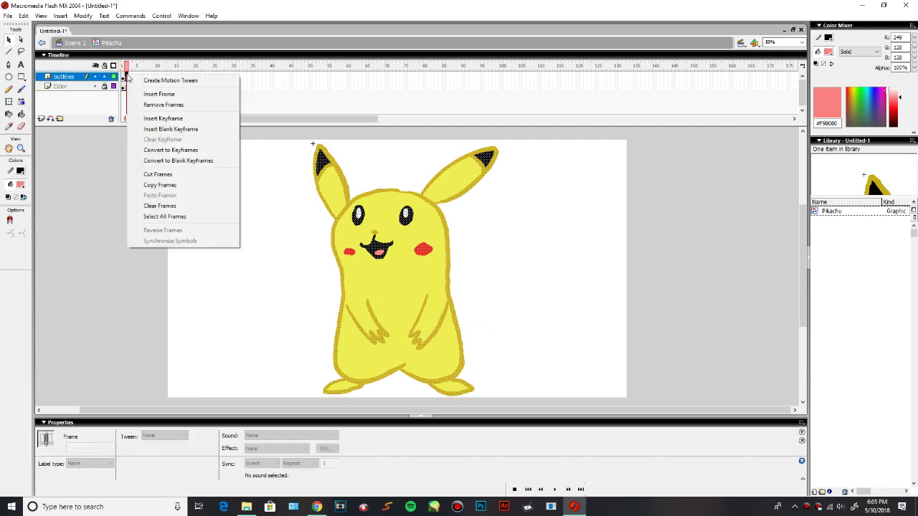
pyautogui.click(147, 119)
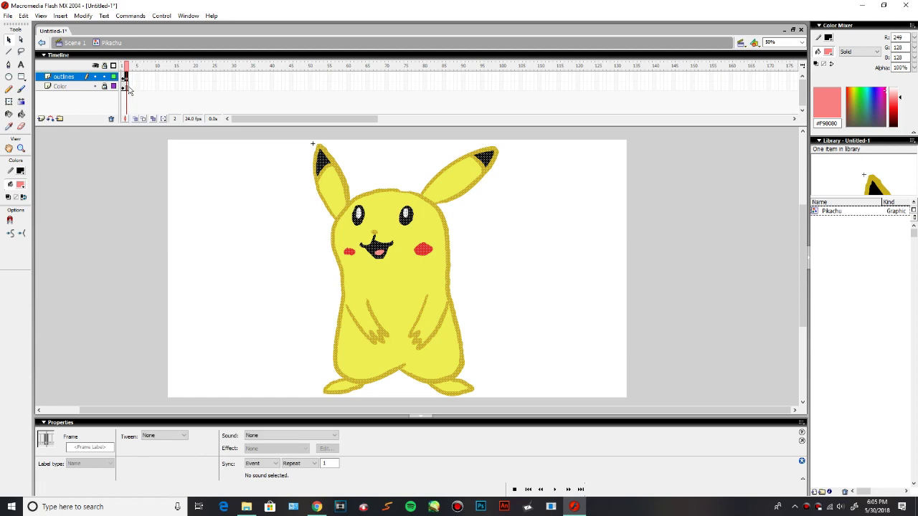
pyautogui.click(131, 86)
pyautogui.rightClick(127, 86)
pyautogui.click(175, 131)
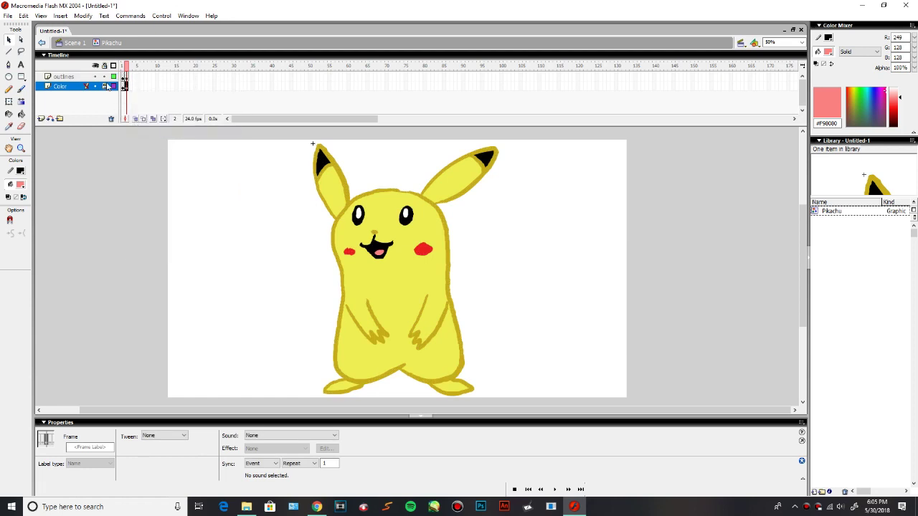
# - Hide the Color layer and delete the outline artwork on frame 2 of the outlines layer
pyautogui.click(96, 87)
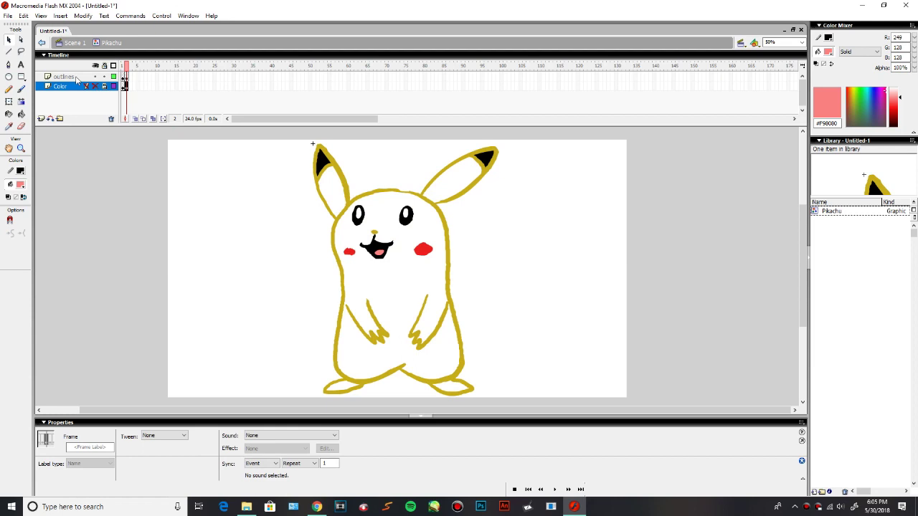
pyautogui.click(76, 77)
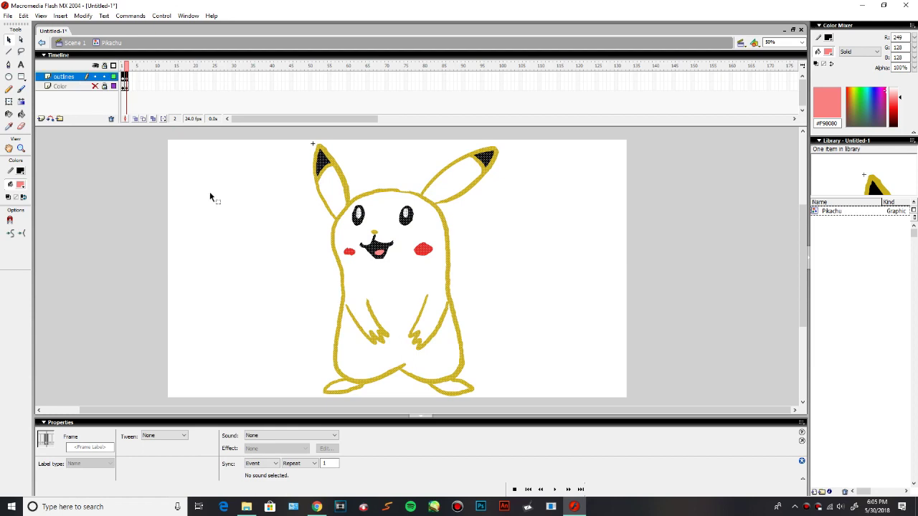
pyautogui.press('Delete')
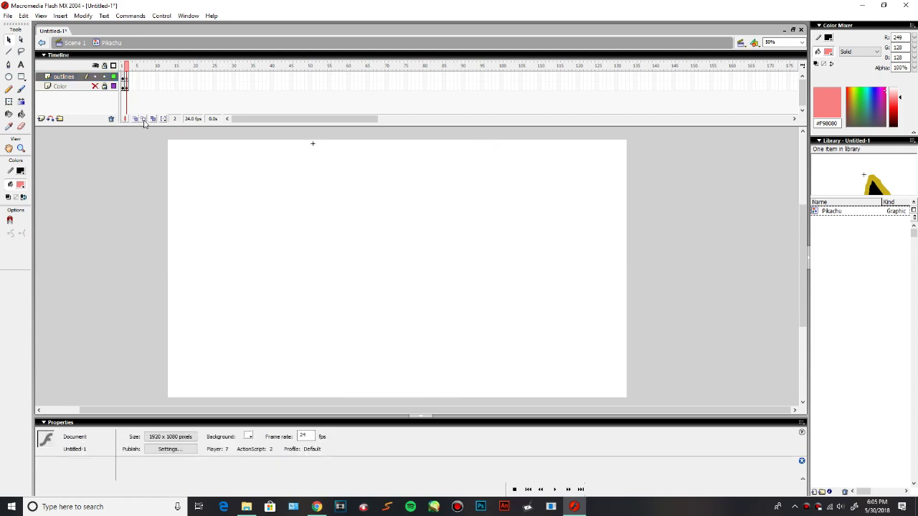
# - Turn on onion skinning so frame 1 shows faintly behind the empty frame 2
pyautogui.click(143, 120)
pyautogui.click(135, 120)
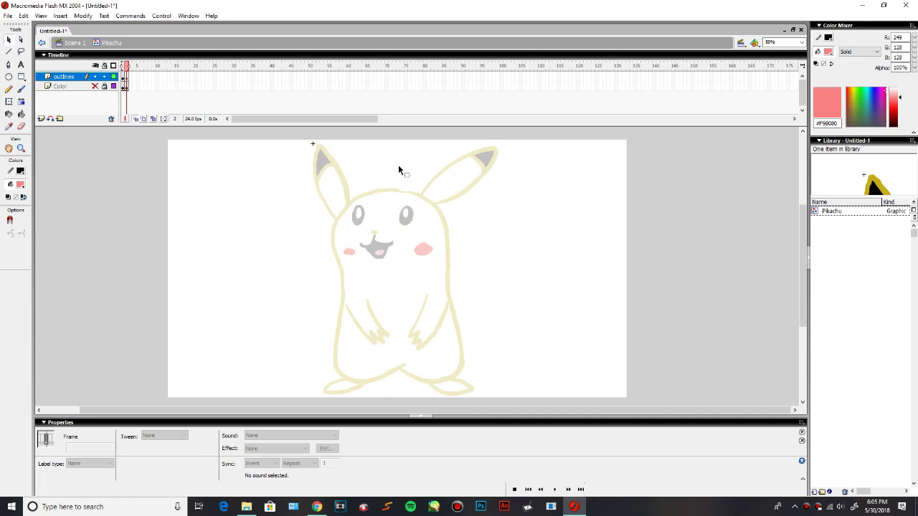
pyautogui.hotkey('ctrl', '=')
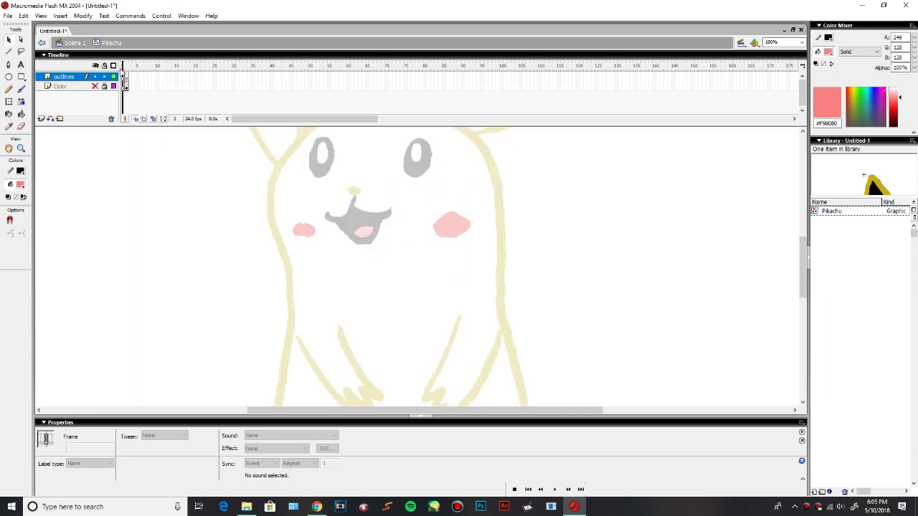
# - Sample the dark yellow outline colour #C7AC18 from frame 1 and return to frame 2 of the outlines layer
pyautogui.doubleClick(10, 136)
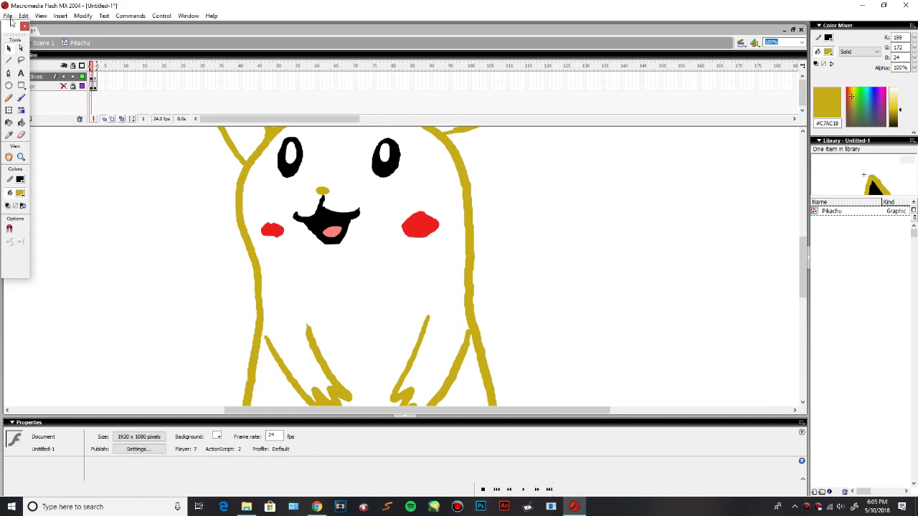
pyautogui.moveTo(10, 27); pyautogui.dragTo(6, 43)
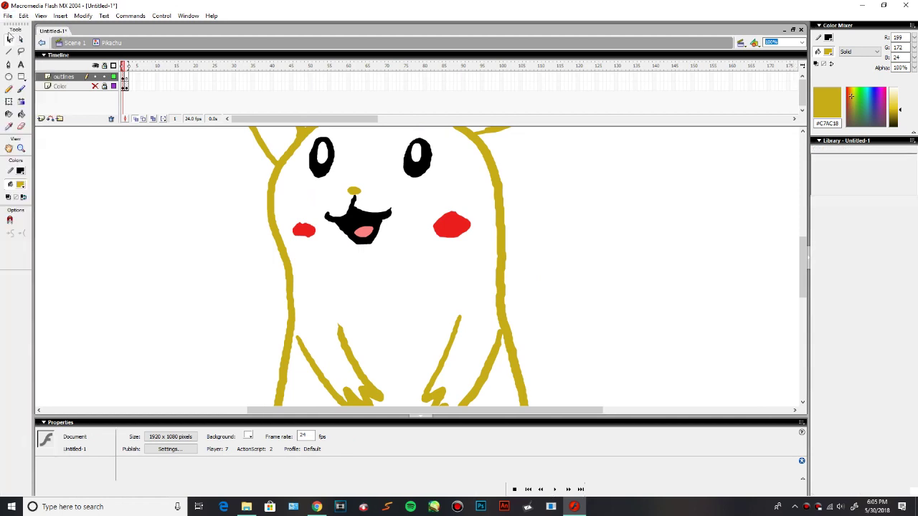
pyautogui.click(8, 127)
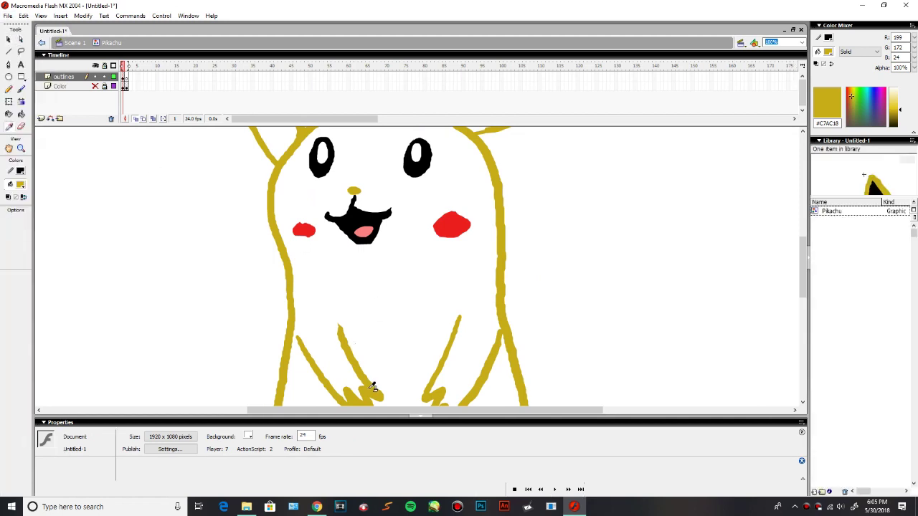
pyautogui.click(373, 387)
pyautogui.click(127, 78)
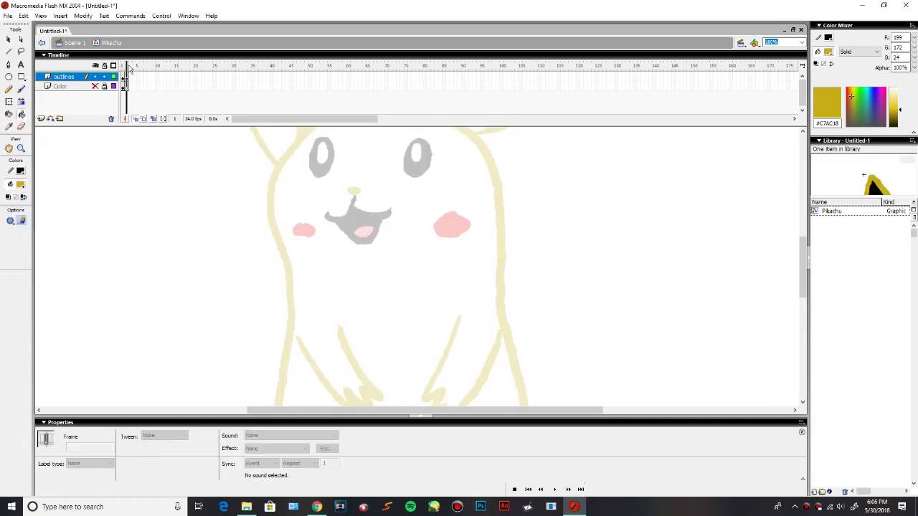
pyautogui.moveTo(304, 187); pyautogui.dragTo(312, 242)
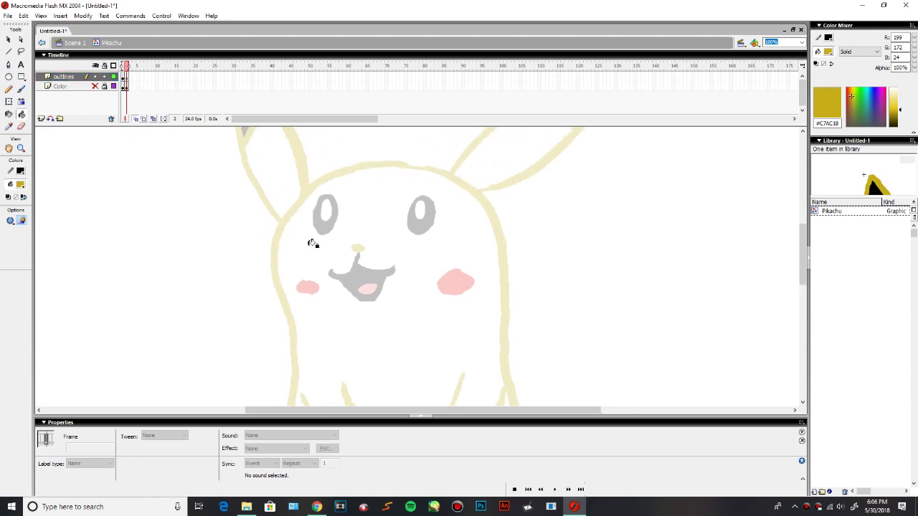
# - Brush the head and body outline on frame 2 in dark yellow, following the faint frame 1 drawing
pyautogui.press('b')
pyautogui.hotkey('ctrl', 'z')
pyautogui.moveTo(387, 165)
pyautogui.mouseDown()
pyautogui.moveTo(308, 210)
pyautogui.moveTo(298, 198)
pyautogui.moveTo(288, 322)
pyautogui.moveTo(502, 251)
pyautogui.mouseUp()
pyautogui.moveTo(373, 308); pyautogui.dragTo(385, 202)
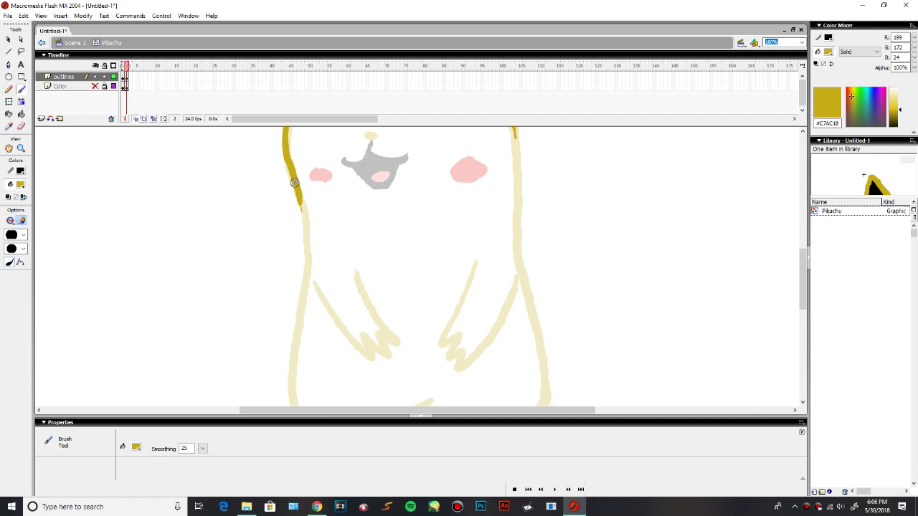
pyautogui.moveTo(295, 182); pyautogui.dragTo(294, 360)
pyautogui.moveTo(359, 326); pyautogui.dragTo(357, 217)
pyautogui.hotkey('ctrl', 'z')
pyautogui.moveTo(296, 237)
pyautogui.mouseDown()
pyautogui.moveTo(292, 309)
pyautogui.moveTo(417, 308)
pyautogui.moveTo(516, 327)
pyautogui.mouseUp()
pyautogui.hotkey('ctrl', 'z')
pyautogui.moveTo(413, 309)
pyautogui.mouseDown()
pyautogui.moveTo(476, 327)
pyautogui.moveTo(542, 301)
pyautogui.mouseUp()
pyautogui.moveTo(502, 179); pyautogui.dragTo(456, 336)
pyautogui.moveTo(467, 192)
pyautogui.mouseDown()
pyautogui.moveTo(478, 357)
pyautogui.moveTo(503, 218)
pyautogui.moveTo(504, 326)
pyautogui.mouseUp()
# - Brush the outlines of both feet beneath the body in dark yellow
pyautogui.scroll(-3, 332, 277)
pyautogui.moveTo(332, 276); pyautogui.dragTo(301, 308)
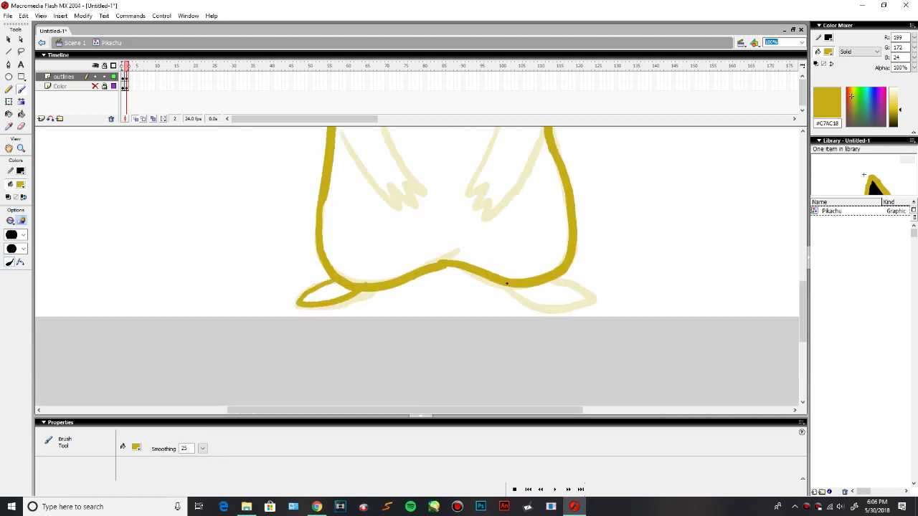
pyautogui.moveTo(519, 289); pyautogui.dragTo(588, 309)
# - Brush two raised arms with fingers, reaching outward and up from both sides of the body
pyautogui.scroll(6, 432, 304)
pyautogui.moveTo(505, 250); pyautogui.dragTo(602, 134)
pyautogui.moveTo(589, 173); pyautogui.dragTo(529, 222)
pyautogui.hotkey('ctrl', 'z')
pyautogui.moveTo(428, 316)
pyautogui.mouseDown()
pyautogui.moveTo(517, 213)
pyautogui.moveTo(464, 363)
pyautogui.mouseUp()
pyautogui.moveTo(313, 330); pyautogui.dragTo(450, 288)
pyautogui.moveTo(381, 264)
pyautogui.mouseDown()
pyautogui.moveTo(314, 205)
pyautogui.moveTo(290, 169)
pyautogui.mouseUp()
pyautogui.moveTo(270, 183); pyautogui.dragTo(377, 327)
# - Brush two lowered, outspread ears with tip dividing lines on both sides of the head
pyautogui.scroll(5, 339, 288)
pyautogui.hscroll(3, 366, 301)
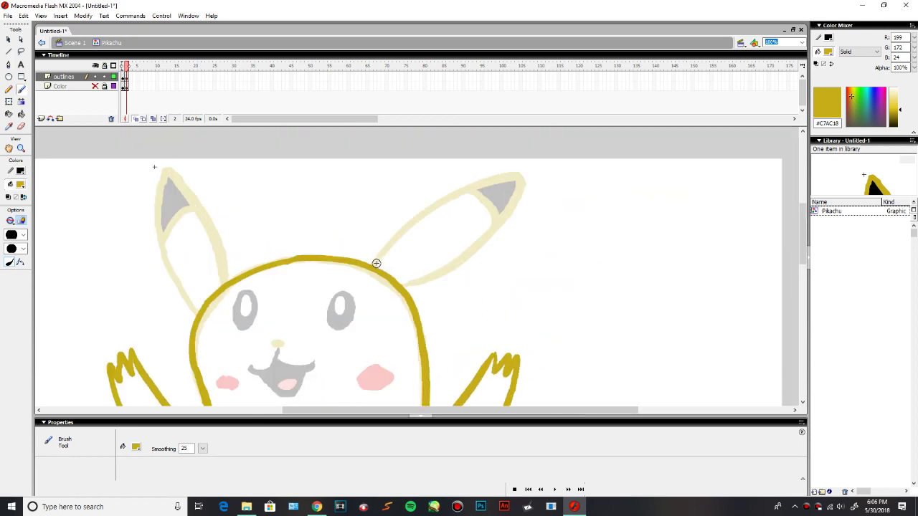
pyautogui.moveTo(375, 267); pyautogui.dragTo(529, 248)
pyautogui.moveTo(529, 248); pyautogui.dragTo(403, 287)
pyautogui.moveTo(242, 273)
pyautogui.mouseDown()
pyautogui.moveTo(120, 285)
pyautogui.moveTo(204, 310)
pyautogui.mouseUp()
pyautogui.moveTo(140, 260); pyautogui.dragTo(140, 296)
# - Erase the body outline between the upper and lower lines of each raised arm
pyautogui.moveTo(388, 315); pyautogui.dragTo(441, 144)
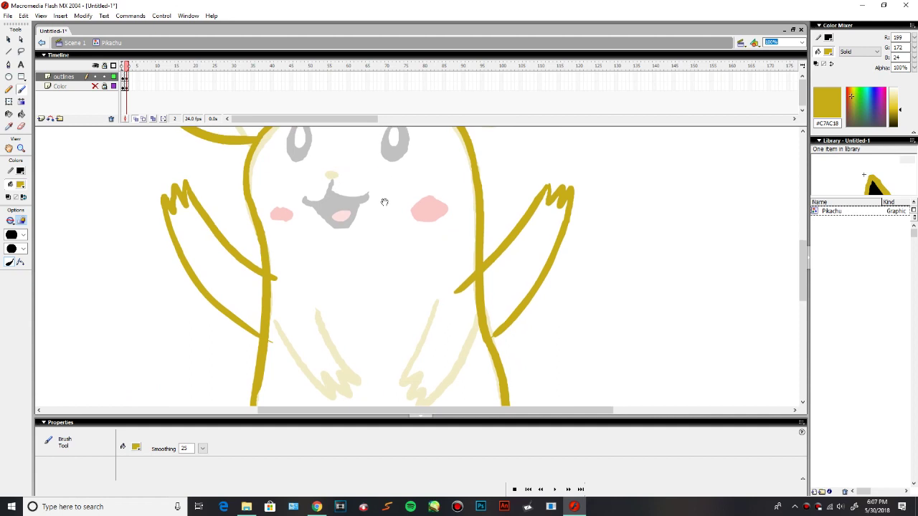
pyautogui.moveTo(383, 201); pyautogui.dragTo(389, 220)
pyautogui.moveTo(348, 188); pyautogui.dragTo(357, 189)
pyautogui.moveTo(420, 226); pyautogui.dragTo(429, 132)
pyautogui.click(21, 126)
pyautogui.moveTo(277, 254); pyautogui.dragTo(279, 207)
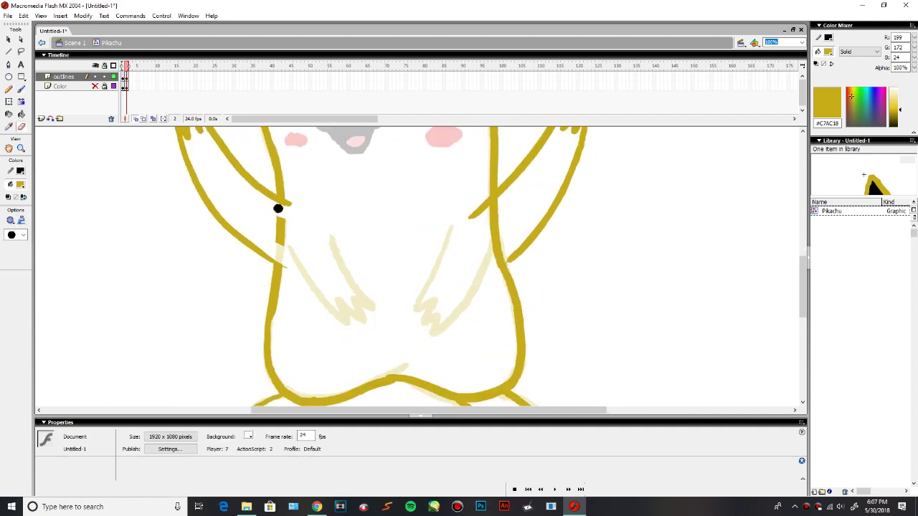
pyautogui.moveTo(495, 202); pyautogui.dragTo(502, 266)
# - Brush the nose in dark yellow, and the open smiling mouth and curved closed eyes in black
pyautogui.press('b')
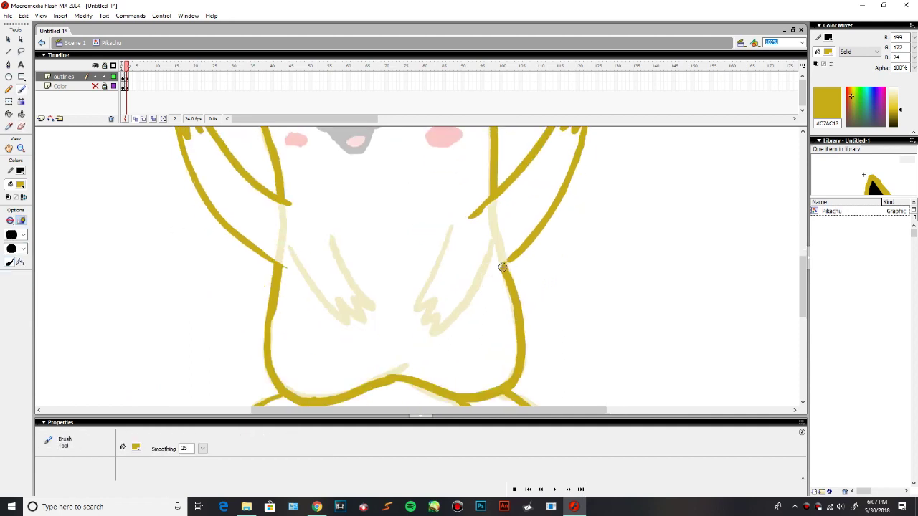
pyautogui.scroll(4, 471, 348)
pyautogui.moveTo(337, 237)
pyautogui.mouseDown()
pyautogui.moveTo(364, 239)
pyautogui.moveTo(360, 230)
pyautogui.mouseUp()
pyautogui.hotkey('ctrl', 'z')
pyautogui.moveTo(359, 234)
pyautogui.mouseDown()
pyautogui.moveTo(387, 230)
pyautogui.moveTo(382, 237)
pyautogui.mouseUp()
pyautogui.moveTo(398, 191); pyautogui.dragTo(437, 190)
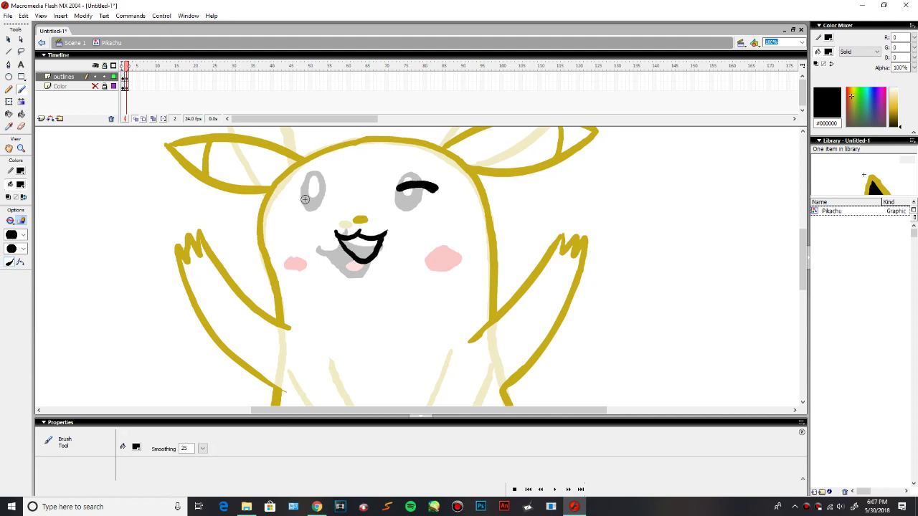
pyautogui.moveTo(286, 201); pyautogui.dragTo(327, 195)
# - Choose red #F91C11 and paint an oval cheek on each side of the face
pyautogui.click(848, 89)
pyautogui.moveTo(900, 126); pyautogui.dragTo(899, 106)
pyautogui.moveTo(445, 229); pyautogui.dragTo(437, 239)
pyautogui.moveTo(281, 241); pyautogui.dragTo(295, 240)
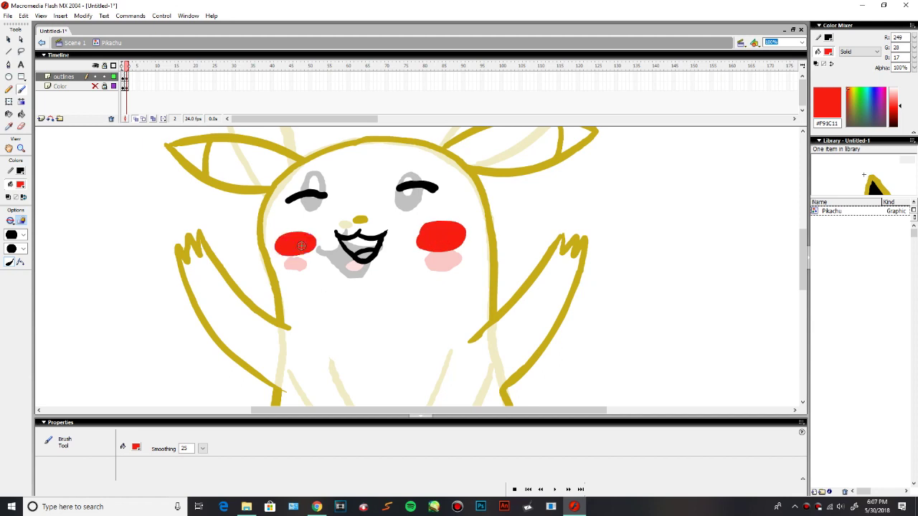
# - Fill both ear tips with black
pyautogui.moveTo(899, 106); pyautogui.dragTo(899, 127)
pyautogui.click(22, 114)
pyautogui.click(184, 151)
pyautogui.press('z')
pyautogui.hotkey('ctrl', 'z')
pyautogui.click(22, 114)
pyautogui.click(192, 153)
pyautogui.click(576, 138)
# - Lock the outlines layer, then unlock and show the Color layer
pyautogui.click(104, 77)
pyautogui.click(105, 86)
pyautogui.click(95, 86)
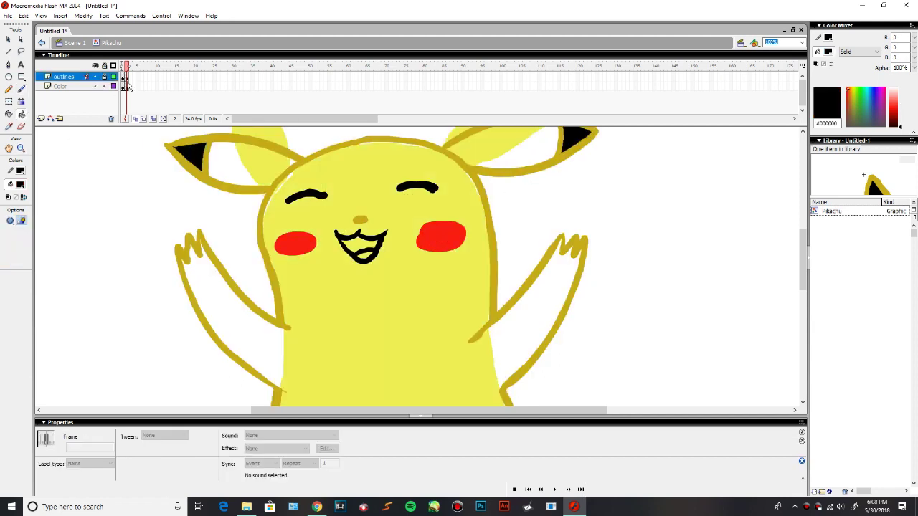
# - Erase the yellow fill of the old upright ears that lies outside the new frame 2 outlines
pyautogui.moveTo(287, 201); pyautogui.dragTo(299, 286)
pyautogui.click(22, 127)
pyautogui.click(20, 127)
pyautogui.moveTo(248, 207); pyautogui.dragTo(279, 180)
pyautogui.moveTo(506, 197)
pyautogui.mouseDown()
pyautogui.moveTo(457, 218)
pyautogui.moveTo(541, 161)
pyautogui.mouseUp()
pyautogui.moveTo(565, 393); pyautogui.dragTo(578, 124)
# - Make the Color layer active and sample the yellow body fill #EEED53
pyautogui.click(22, 91)
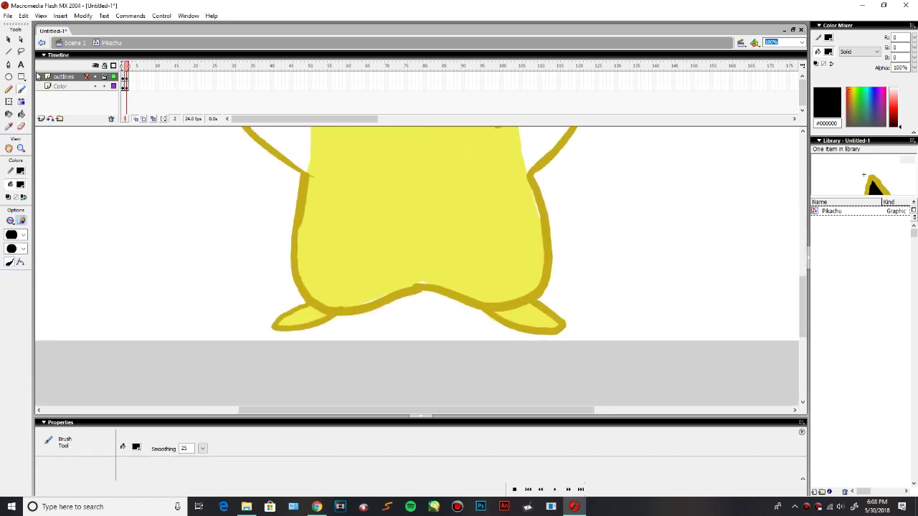
pyautogui.hotkey('ctrl', '=')
pyautogui.moveTo(402, 331); pyautogui.dragTo(389, 302)
pyautogui.click(409, 275)
pyautogui.click(534, 272)
pyautogui.click(62, 86)
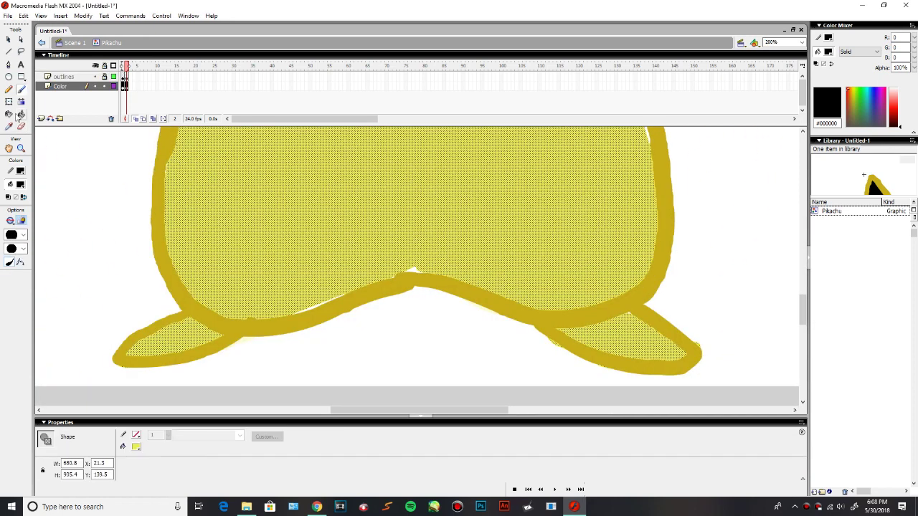
pyautogui.click(9, 127)
pyautogui.click(189, 187)
# - Brush yellow along the ear and head outlines and fill the lowered ears with #EEED53
pyautogui.click(21, 127)
pyautogui.moveTo(295, 170); pyautogui.dragTo(287, 459)
pyautogui.moveTo(294, 151)
pyautogui.mouseDown()
pyautogui.moveTo(284, 431)
pyautogui.moveTo(322, 419)
pyautogui.mouseUp()
pyautogui.click(22, 128)
pyautogui.click(22, 90)
pyautogui.moveTo(231, 219); pyautogui.dragTo(170, 314)
pyautogui.moveTo(224, 197); pyautogui.dragTo(308, 240)
pyautogui.moveTo(137, 191)
pyautogui.mouseDown()
pyautogui.moveTo(130, 241)
pyautogui.moveTo(223, 267)
pyautogui.moveTo(170, 225)
pyautogui.moveTo(199, 236)
pyautogui.mouseUp()
pyautogui.moveTo(423, 192); pyautogui.dragTo(565, 196)
pyautogui.moveTo(648, 225); pyautogui.dragTo(432, 223)
pyautogui.moveTo(467, 234)
pyautogui.mouseDown()
pyautogui.moveTo(574, 227)
pyautogui.moveTo(579, 146)
pyautogui.mouseUp()
pyautogui.click(22, 114)
pyautogui.click(534, 189)
# - Touch up the yellow along the right edge of the head and body and fill the right raised arm
pyautogui.click(21, 90)
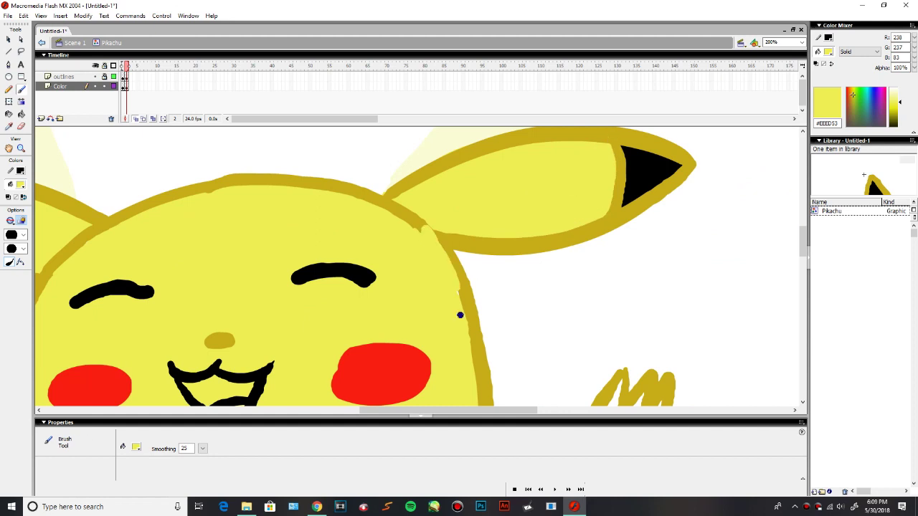
pyautogui.moveTo(438, 249); pyautogui.dragTo(457, 290)
pyautogui.moveTo(474, 395); pyautogui.dragTo(378, 136)
pyautogui.moveTo(381, 217); pyautogui.dragTo(381, 236)
pyautogui.moveTo(479, 216); pyautogui.dragTo(427, 300)
pyautogui.moveTo(473, 171)
pyautogui.mouseDown()
pyautogui.moveTo(507, 205)
pyautogui.moveTo(485, 275)
pyautogui.mouseUp()
pyautogui.moveTo(452, 213)
pyautogui.mouseDown()
pyautogui.moveTo(332, 351)
pyautogui.moveTo(380, 230)
pyautogui.mouseUp()
pyautogui.moveTo(525, 156)
pyautogui.mouseDown()
pyautogui.moveTo(430, 304)
pyautogui.moveTo(392, 343)
pyautogui.moveTo(361, 153)
pyautogui.mouseUp()
pyautogui.press('k')
pyautogui.click(426, 256)
# - Brush yellow into the remaining gaps along the body and fill the left raised arm
pyautogui.press('b')
pyautogui.moveTo(398, 215); pyautogui.dragTo(411, 269)
pyautogui.moveTo(196, 394)
pyautogui.mouseDown()
pyautogui.moveTo(429, 322)
pyautogui.moveTo(393, 329)
pyautogui.mouseUp()
pyautogui.moveTo(287, 136); pyautogui.dragTo(394, 400)
pyautogui.moveTo(158, 246); pyautogui.dragTo(287, 350)
pyautogui.moveTo(292, 242); pyautogui.dragTo(237, 211)
pyautogui.moveTo(151, 188); pyautogui.dragTo(285, 311)
pyautogui.moveTo(300, 374)
pyautogui.mouseDown()
pyautogui.moveTo(249, 227)
pyautogui.moveTo(391, 340)
pyautogui.mouseUp()
pyautogui.press('k')
pyautogui.click(344, 328)
# - Paint the inside of the open mouth black and set the fill colour to pink #FFAAAA
pyautogui.moveTo(649, 172)
pyautogui.mouseDown()
pyautogui.moveTo(426, 294)
pyautogui.moveTo(427, 282)
pyautogui.mouseUp()
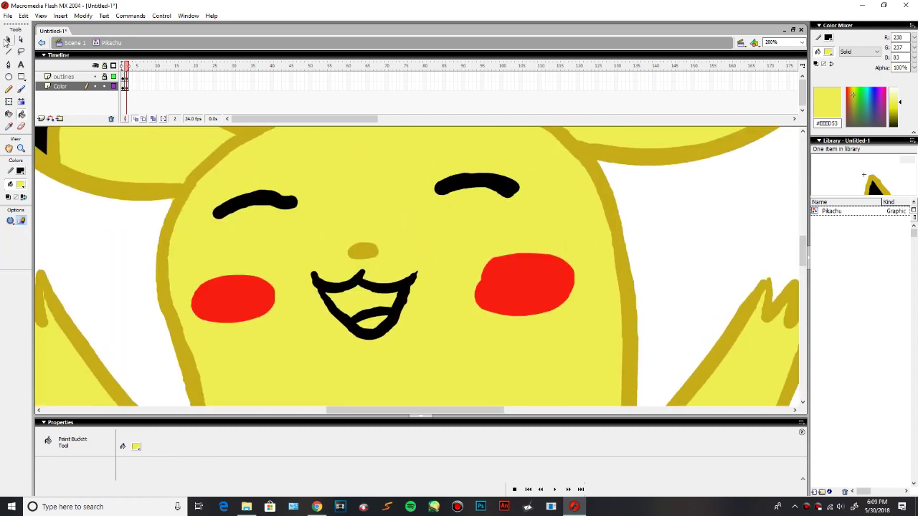
pyautogui.click(9, 39)
pyautogui.click(464, 185)
pyautogui.press('b')
pyautogui.moveTo(331, 300)
pyautogui.mouseDown()
pyautogui.moveTo(381, 293)
pyautogui.moveTo(369, 300)
pyautogui.mouseUp()
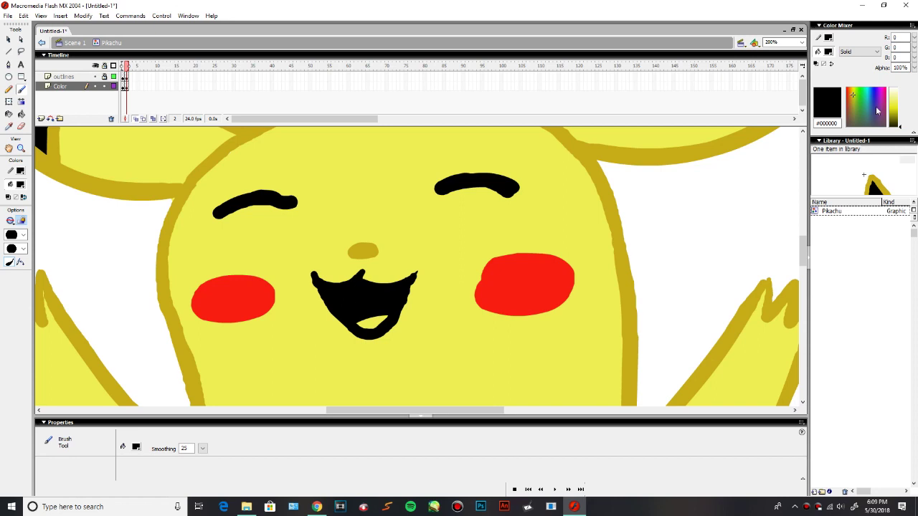
pyautogui.click(886, 94)
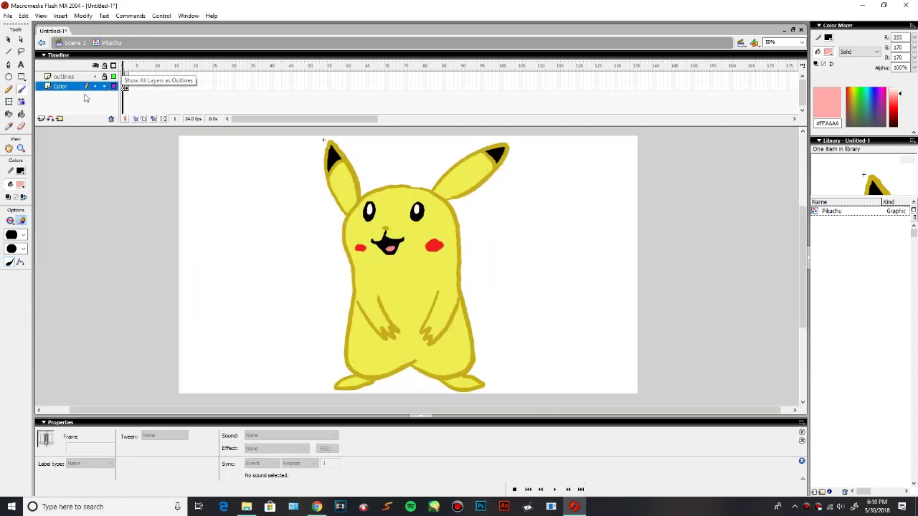
# - Check frames 1 and 2 of the Pikachu symbol and return to Scene 1
pyautogui.click(89, 161)
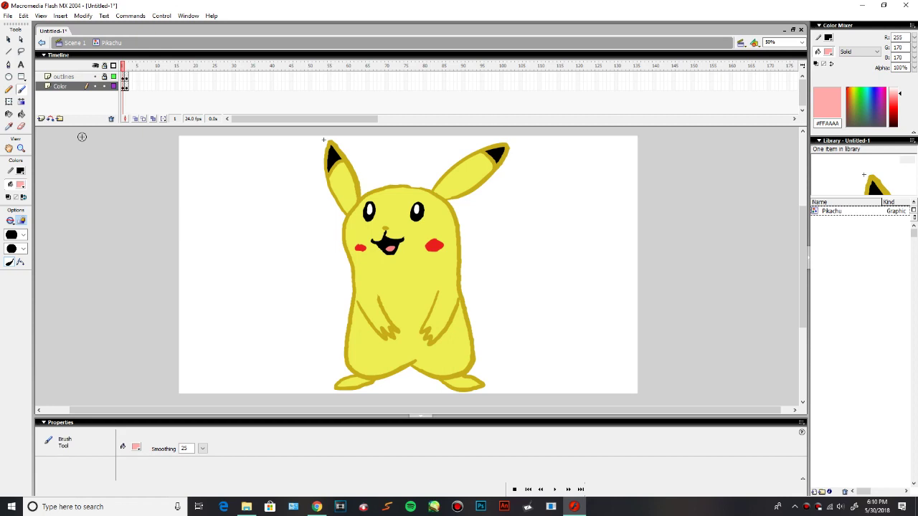
pyautogui.click(8, 41)
pyautogui.press('.')
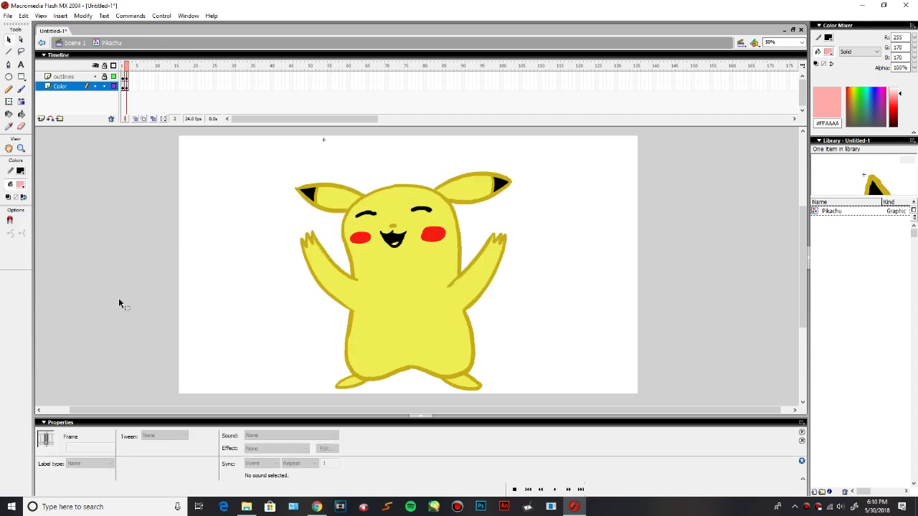
pyautogui.doubleClick(119, 299)
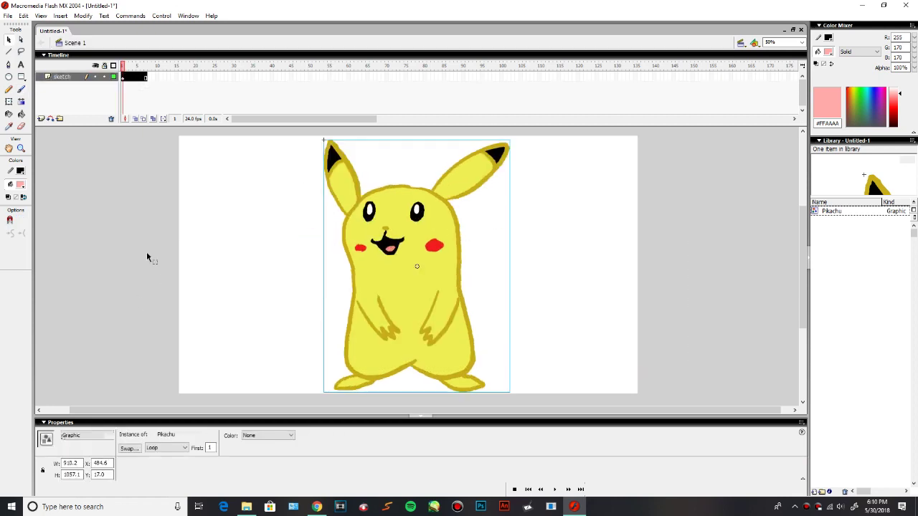
# - Preview the main timeline and set the Pikachu instance's playback option to Single Frame
pyautogui.click(104, 79)
pyautogui.press('Return')
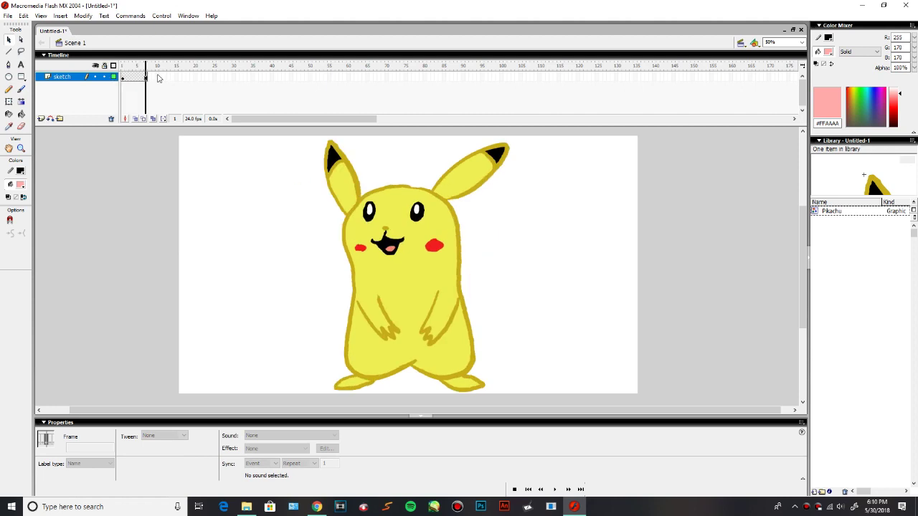
pyautogui.click(423, 273)
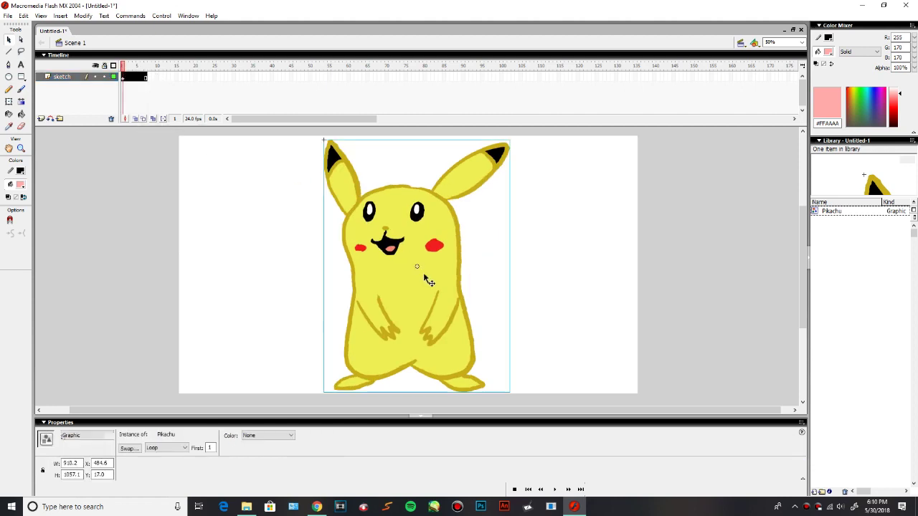
pyautogui.click(183, 449)
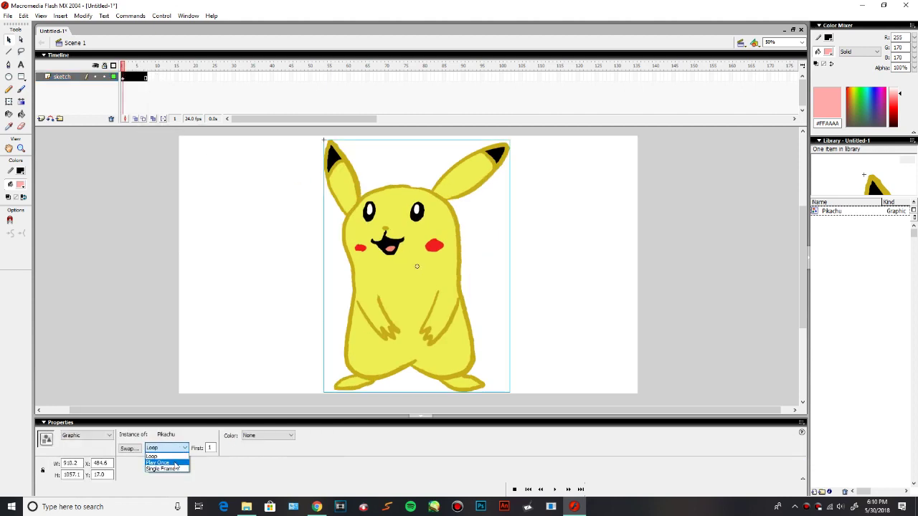
pyautogui.click(171, 469)
# - Extend the sketch layer to frame 10 and scrub through the added frames
pyautogui.click(132, 66)
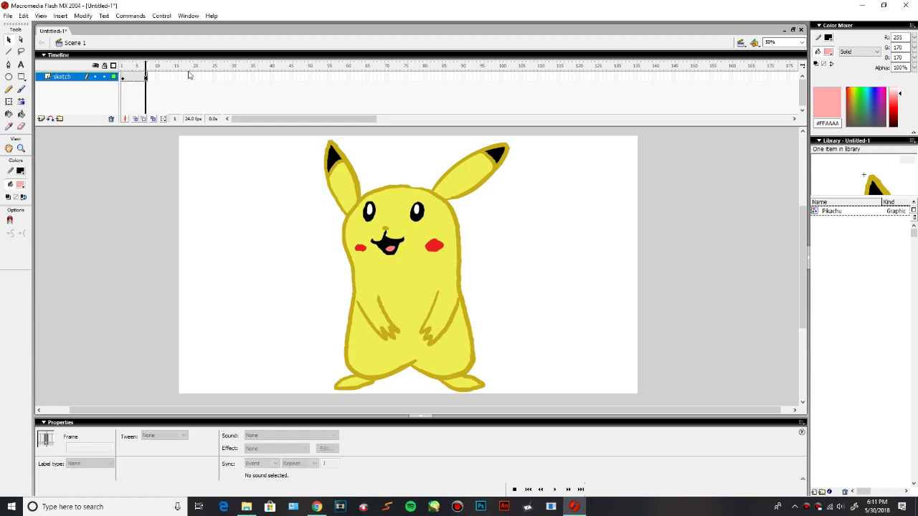
pyautogui.moveTo(189, 76); pyautogui.dragTo(188, 76)
pyautogui.press('F5')
pyautogui.press('F5')
pyautogui.press('F5')
pyautogui.moveTo(159, 69); pyautogui.dragTo(150, 70)
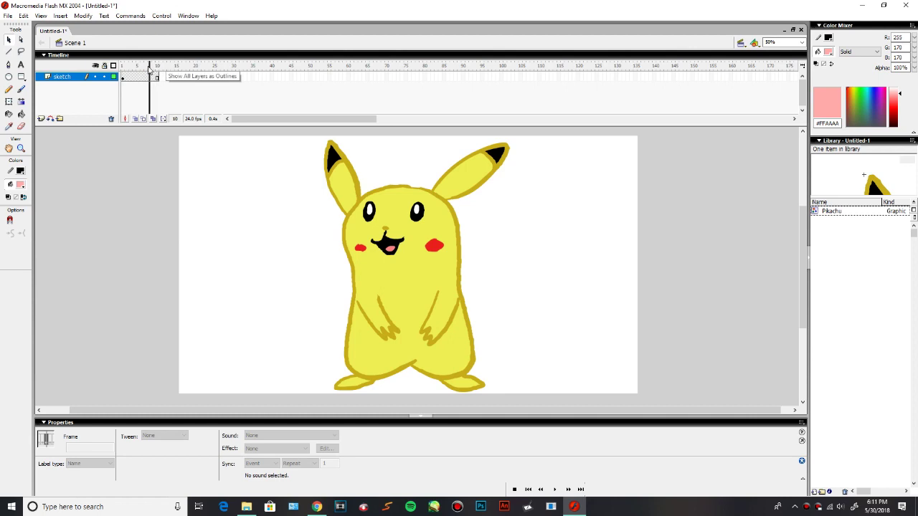
# - Insert a keyframe at frame 5 of the sketch layer
pyautogui.click(139, 77)
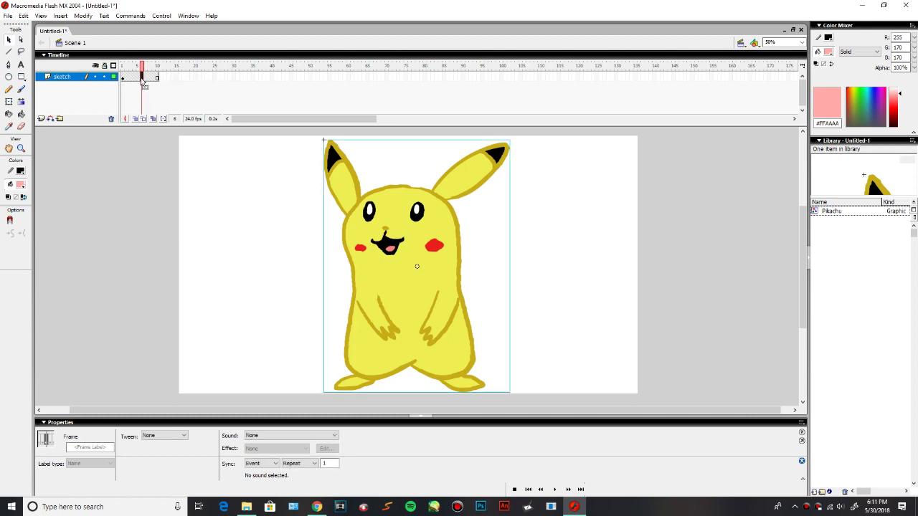
pyautogui.rightClick(140, 79)
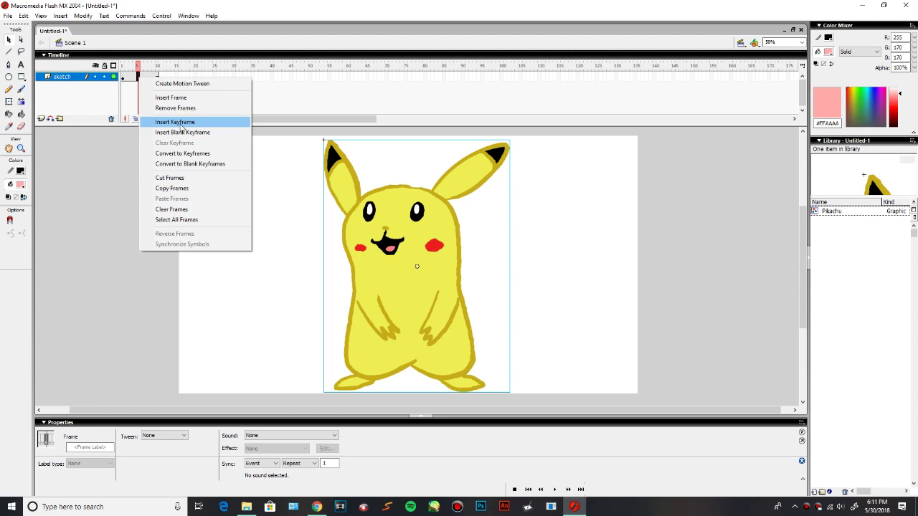
pyautogui.click(182, 126)
# - Move Pikachu's transformation point down between the feet and squash the instance to a height of about 1023.5
pyautogui.click(10, 101)
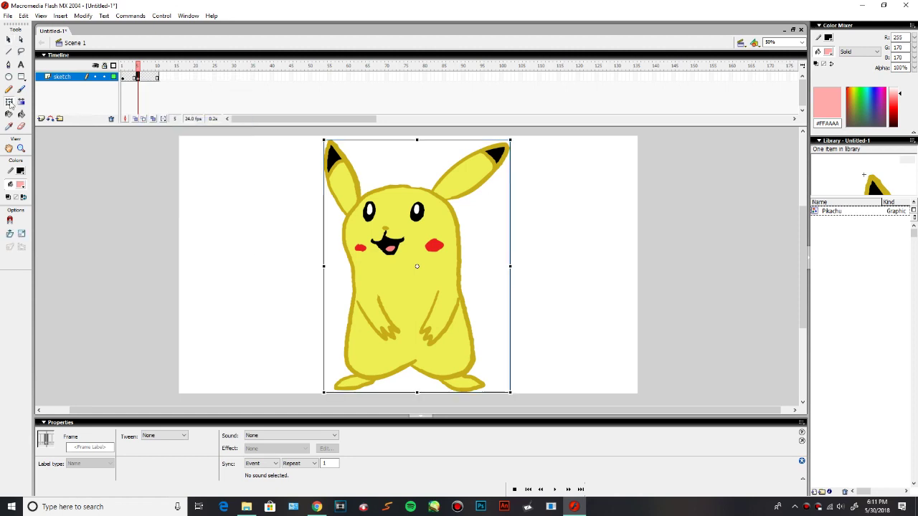
pyautogui.moveTo(418, 269); pyautogui.dragTo(412, 380)
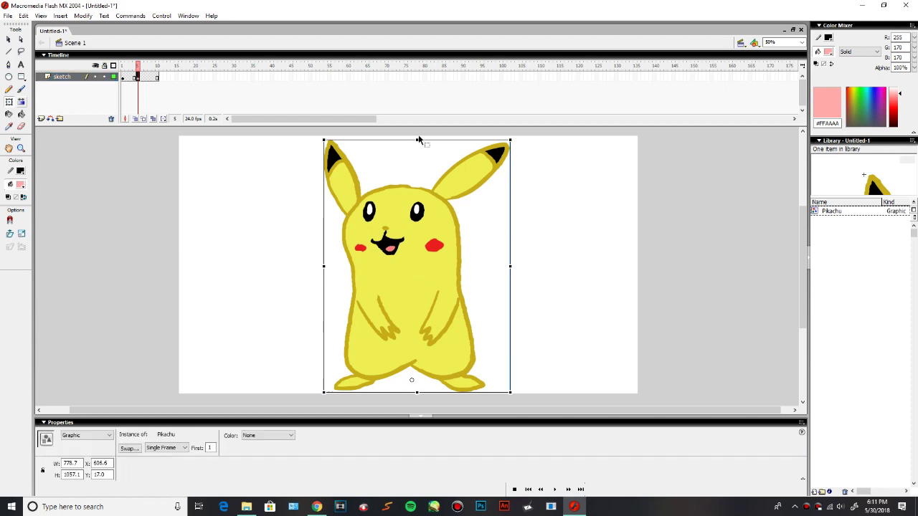
pyautogui.moveTo(418, 141); pyautogui.dragTo(417, 148)
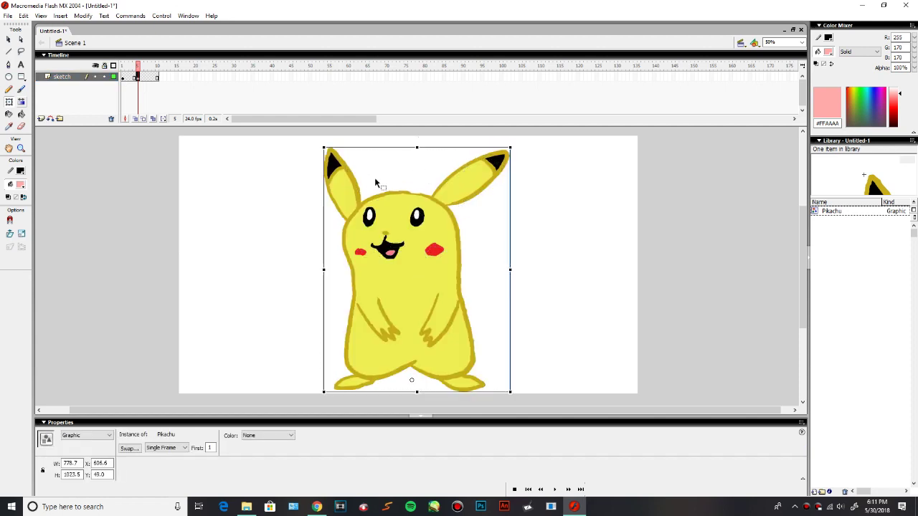
# - Insert a keyframe at frame 6 and stretch Pikachu upward to a height of about 1048.7
pyautogui.click(141, 77)
pyautogui.rightClick(143, 78)
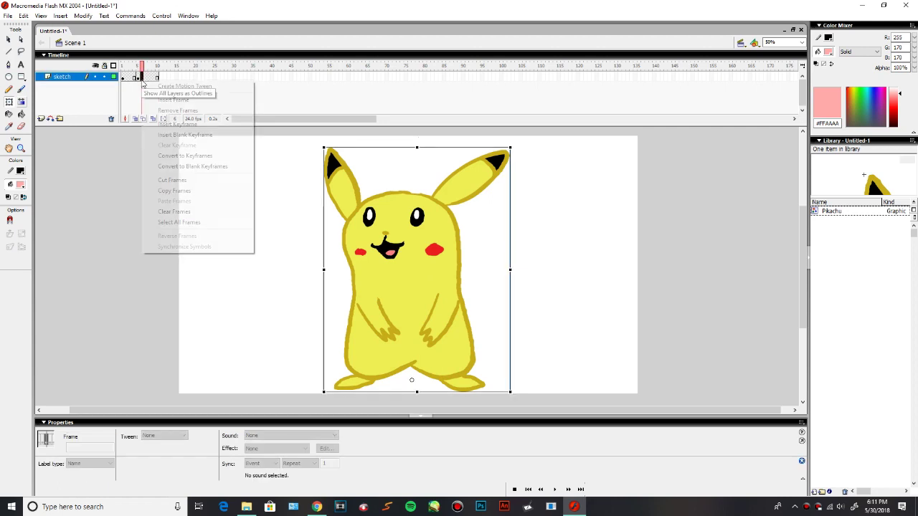
pyautogui.click(177, 124)
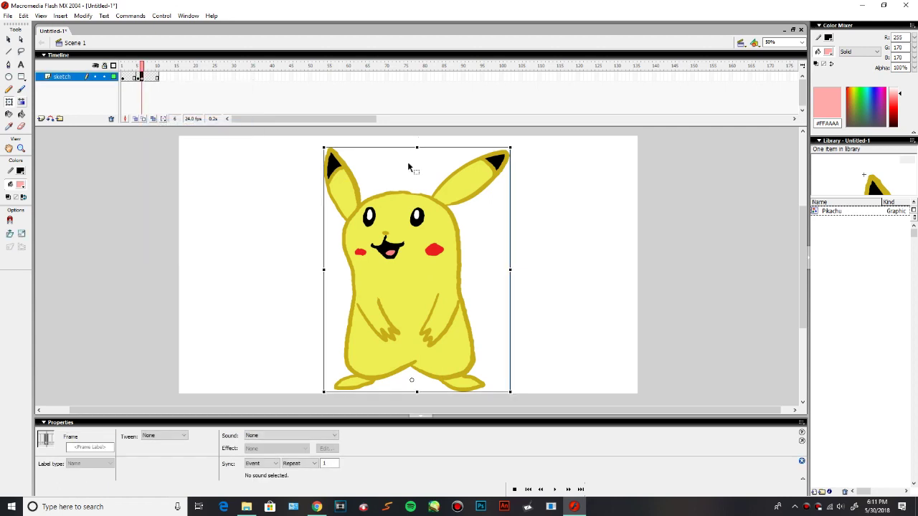
pyautogui.moveTo(417, 146); pyautogui.dragTo(417, 142)
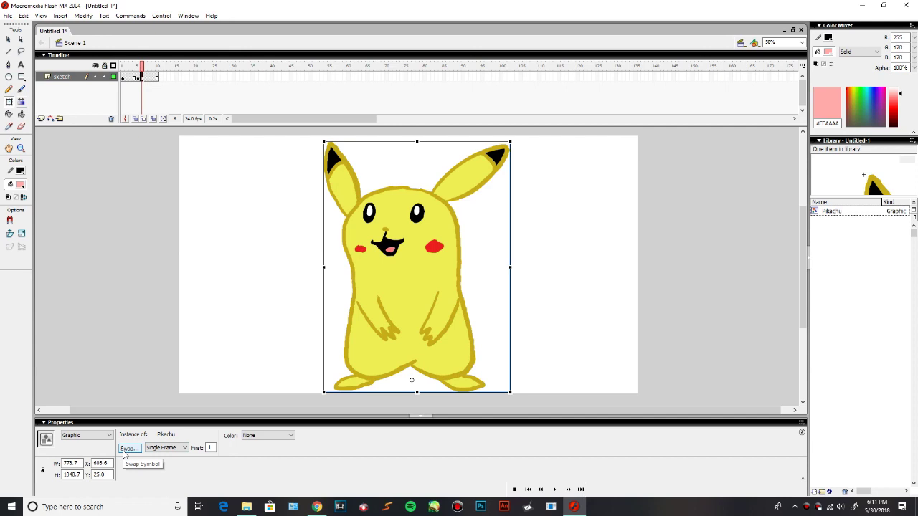
# - Set the frame 6 instance's first frame to 2 and stretch it to a height of about 1004.2
pyautogui.click(187, 449)
pyautogui.click(188, 449)
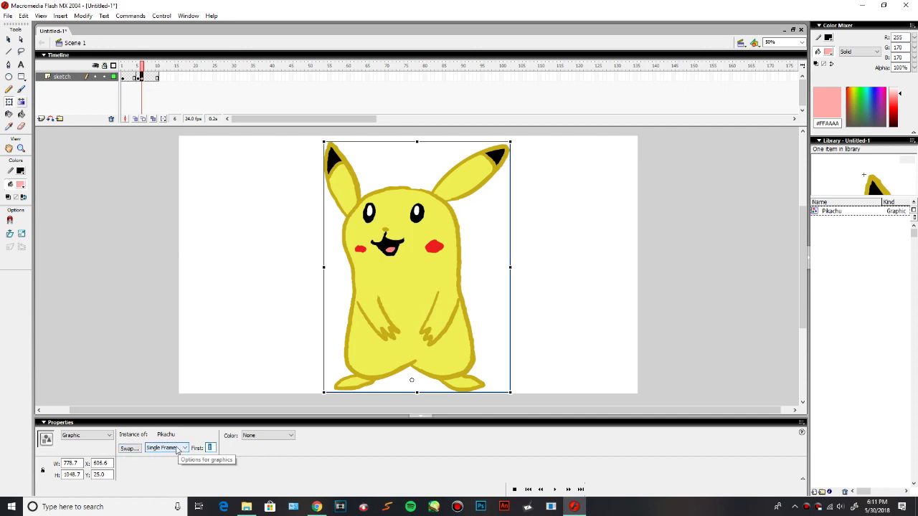
pyautogui.write('3')
pyautogui.press('Return')
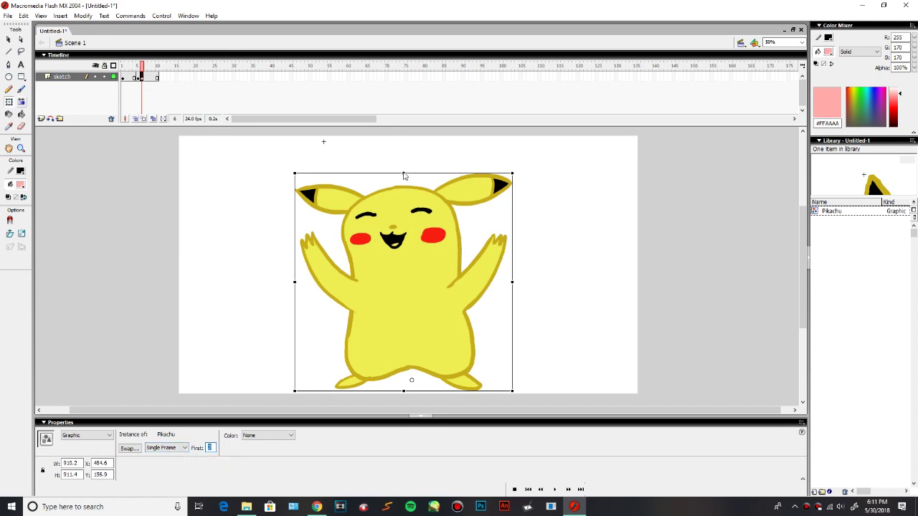
pyautogui.moveTo(404, 172); pyautogui.dragTo(405, 153)
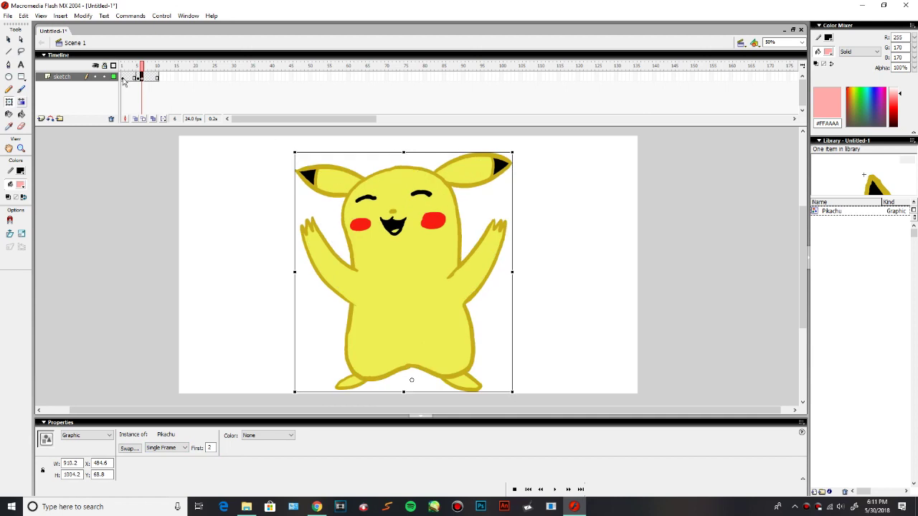
# - Insert a keyframe at frame 7 of the sketch layer and squash Pikachu to a height of about 918.7
pyautogui.click(123, 78)
pyautogui.click(388, 262)
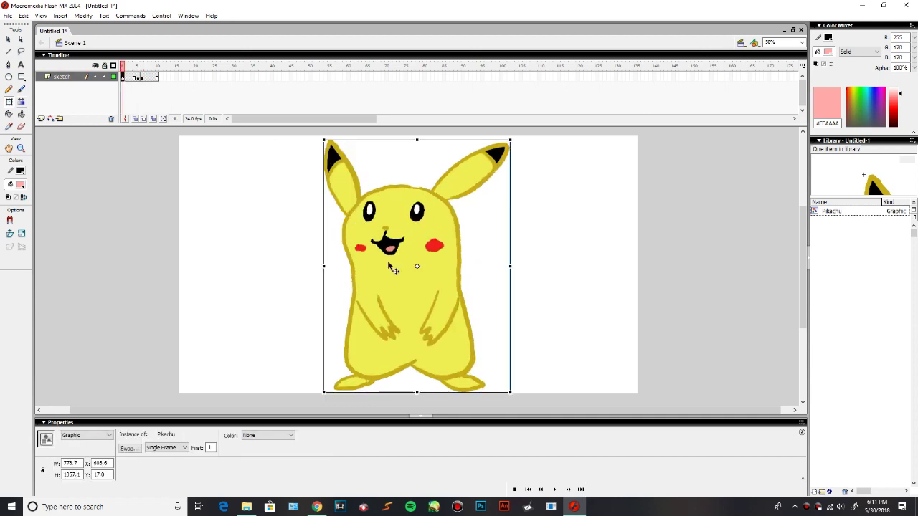
pyautogui.click(145, 67)
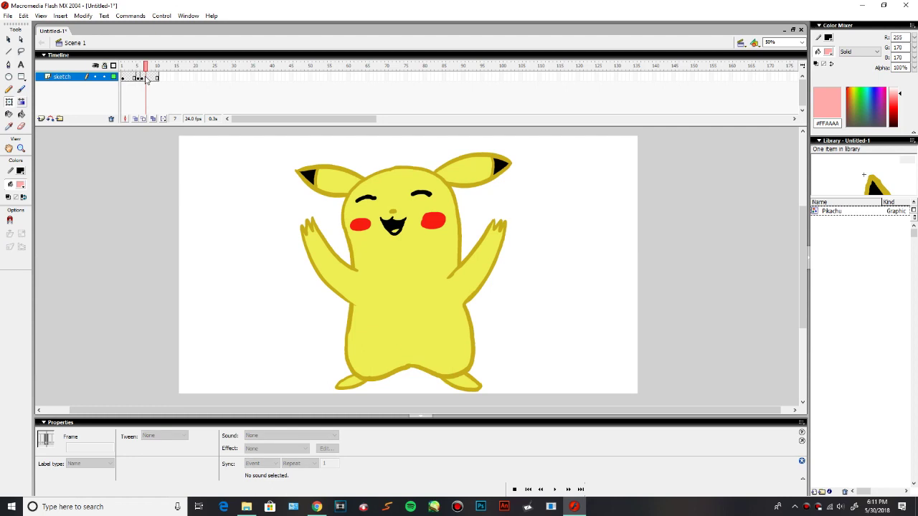
pyautogui.rightClick(147, 77)
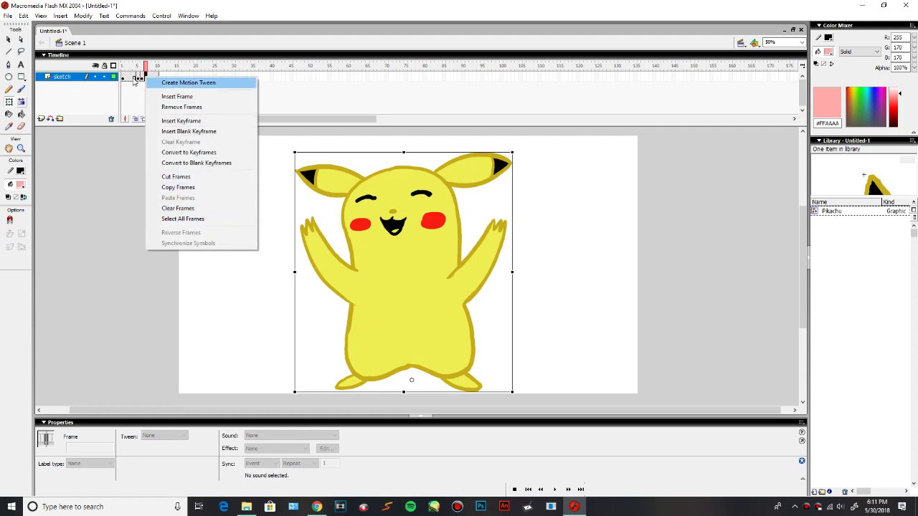
pyautogui.click(137, 80)
pyautogui.rightClick(147, 79)
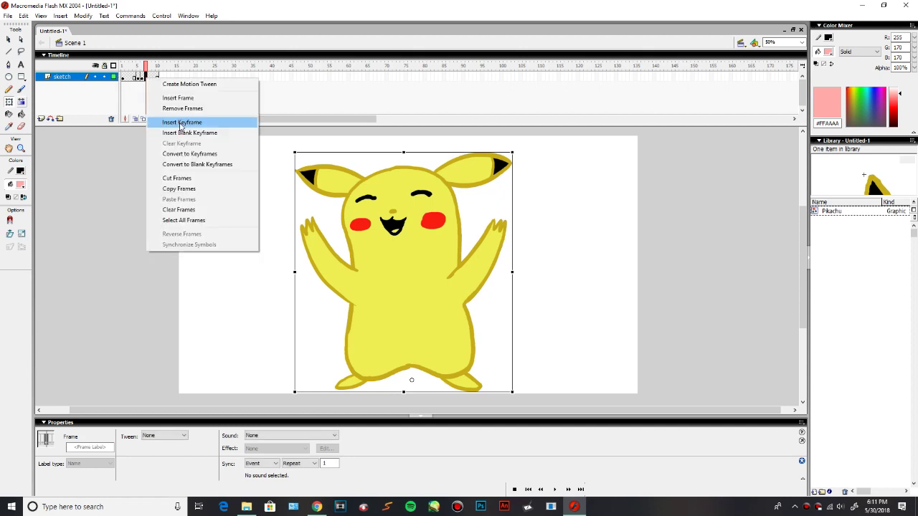
pyautogui.click(353, 255)
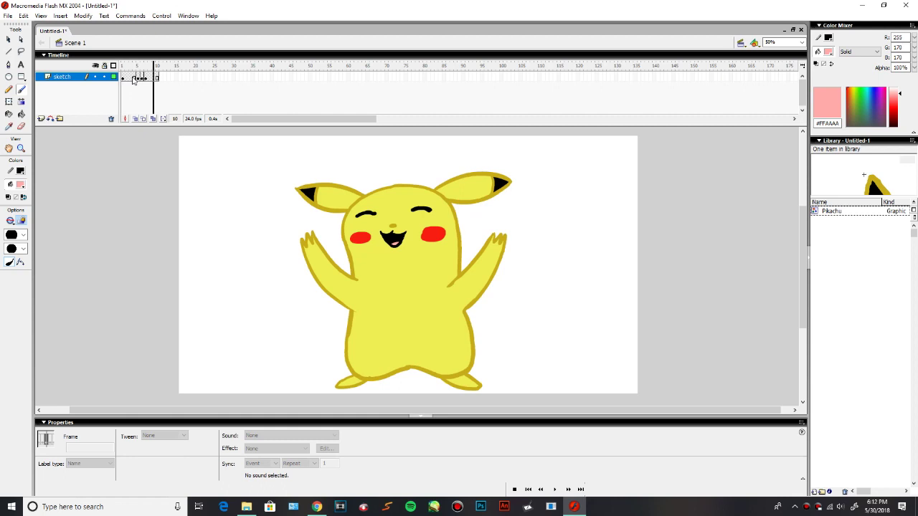
# - Test the movie to check the pose change from the first frame, and close the preview
pyautogui.click(125, 81)
pyautogui.hotkey('ctrl', 'Return')
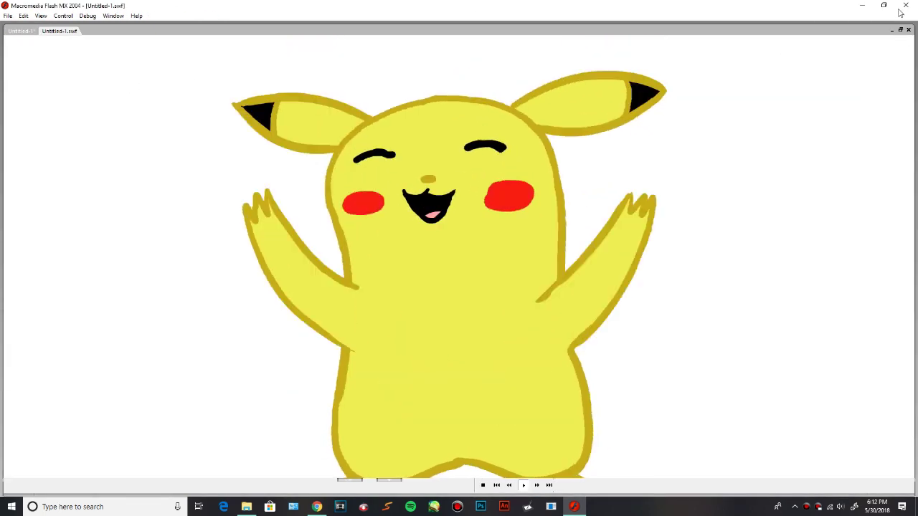
pyautogui.click(908, 30)
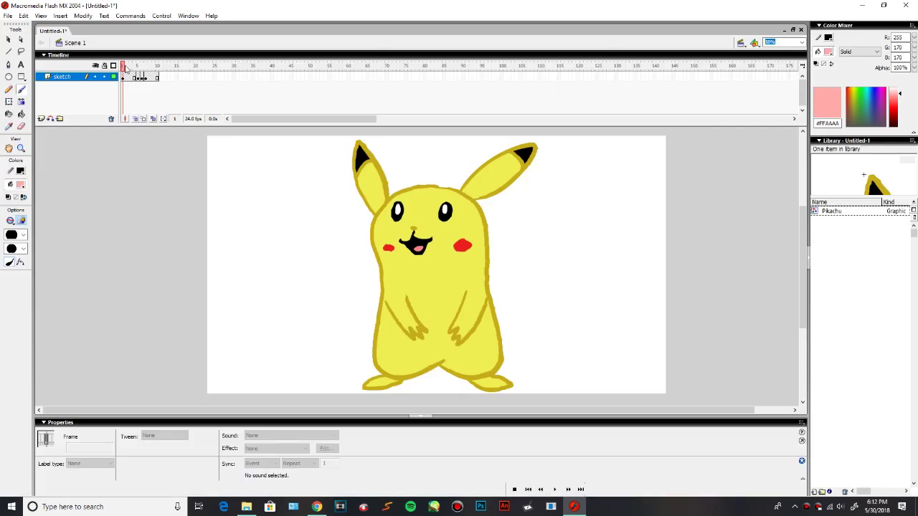
# - Insert frames so the first pose holds through frame 9 and the layer ends at frame 20, and test the movie's timing
pyautogui.moveTo(143, 65); pyautogui.dragTo(166, 64)
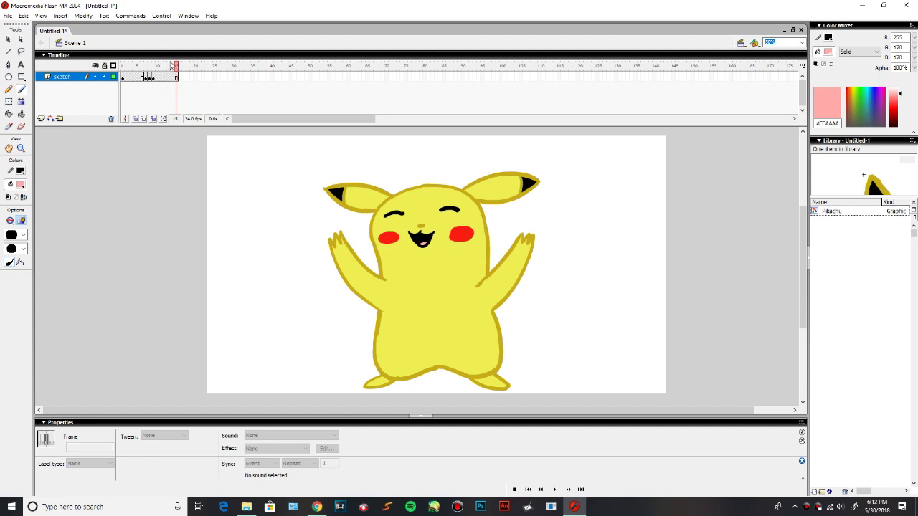
pyautogui.moveTo(140, 66); pyautogui.dragTo(197, 76)
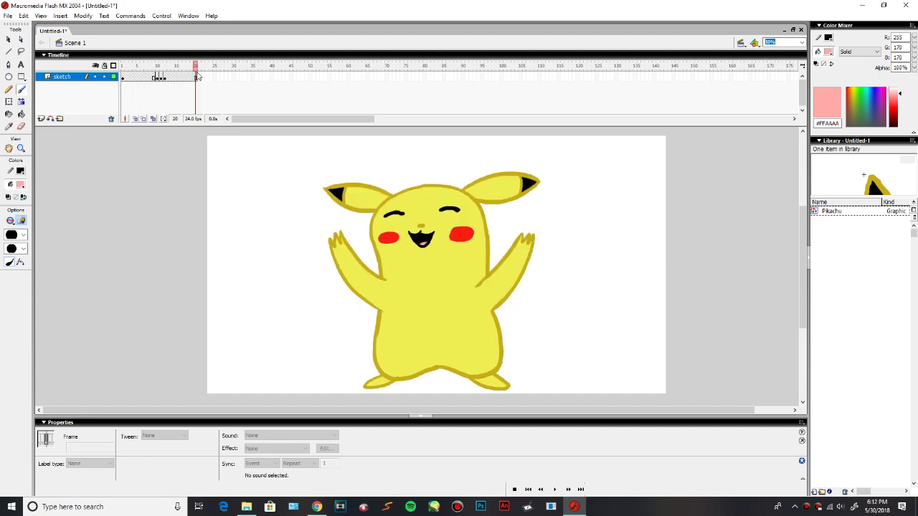
pyautogui.hotkey('ctrl', 'Return')
pyautogui.hotkey('ctrl', 'w')
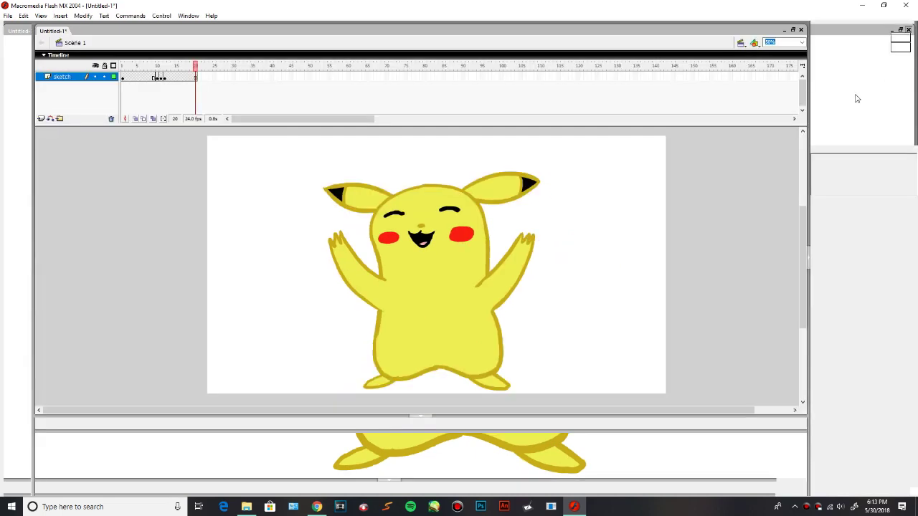
# - Stretch the frame 12 Pikachu slightly, and insert a keyframe at frame 13 with the instance stretched to a height of about 981
pyautogui.moveTo(159, 70)
pyautogui.mouseDown()
pyautogui.moveTo(170, 69)
pyautogui.moveTo(146, 72)
pyautogui.moveTo(167, 78)
pyautogui.mouseUp()
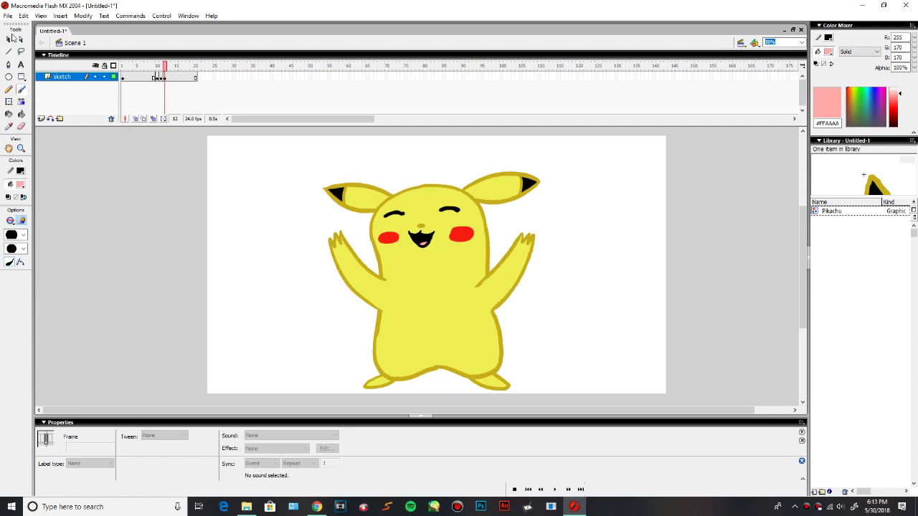
pyautogui.click(9, 39)
pyautogui.click(400, 287)
pyautogui.click(10, 102)
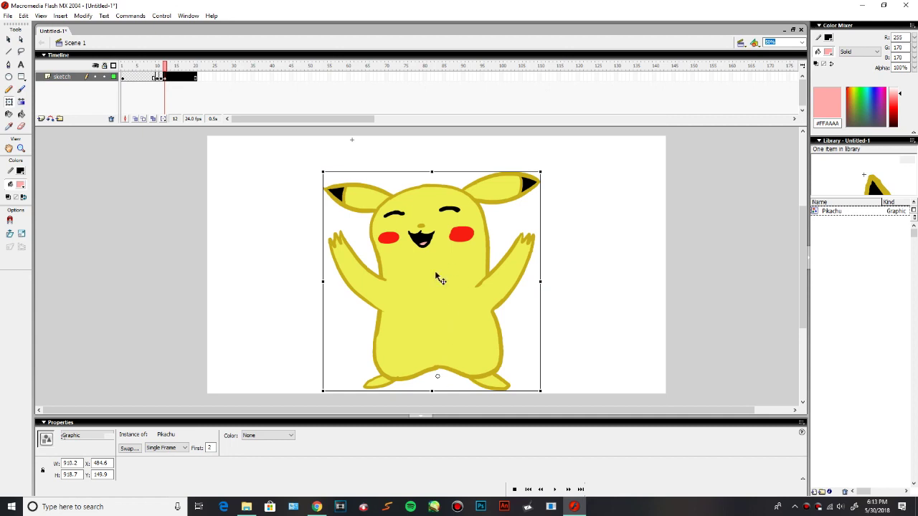
pyautogui.moveTo(430, 170); pyautogui.dragTo(431, 166)
pyautogui.moveTo(165, 66)
pyautogui.mouseDown()
pyautogui.moveTo(150, 75)
pyautogui.moveTo(167, 77)
pyautogui.mouseUp()
pyautogui.click(423, 163)
# - Test the movie with the preview set to Show All to examine the whole squash and stretch, and close it
pyautogui.hotkey('ctrl', 'Return')
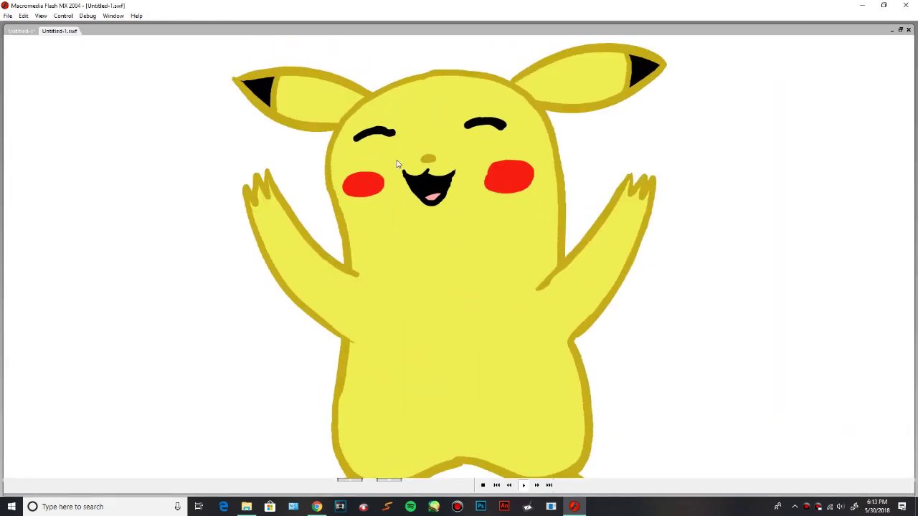
pyautogui.rightClick(396, 182)
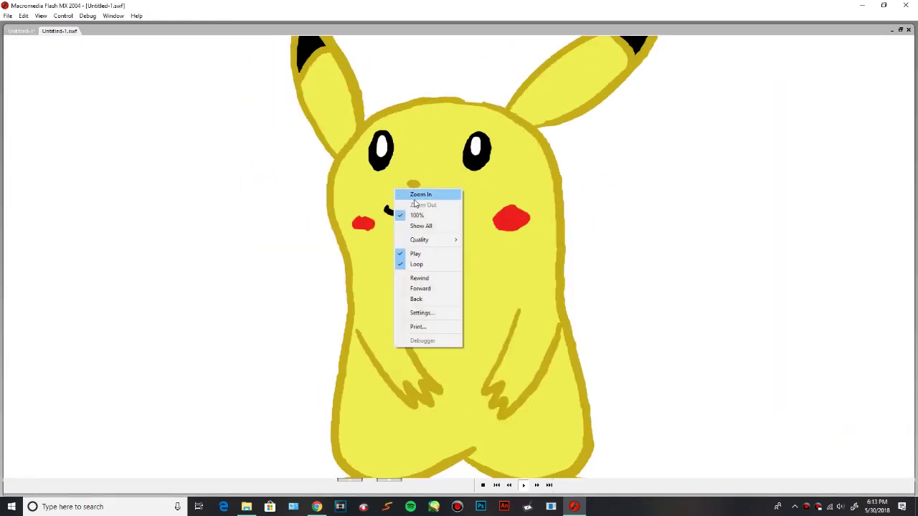
pyautogui.click(428, 227)
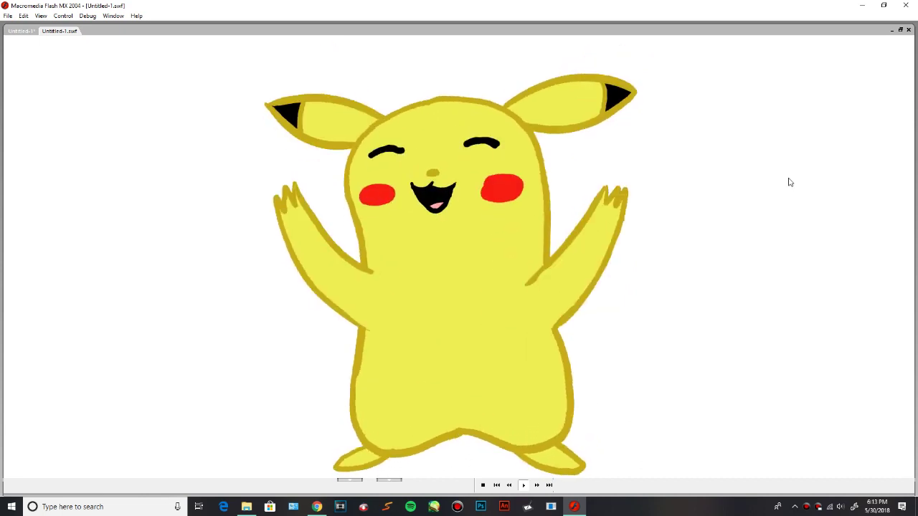
pyautogui.click(908, 30)
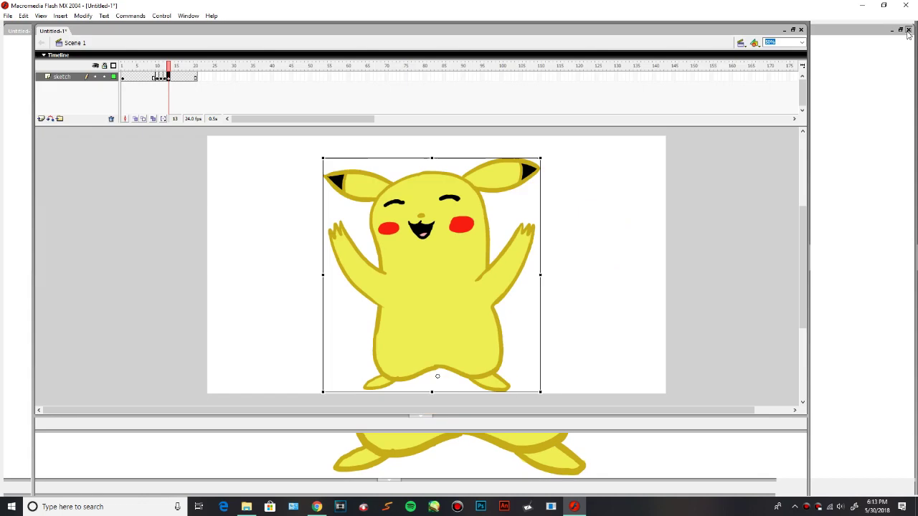
# - Save the animation as a Flash MX 2004 document in the Documents folder, with a file name beginning "Pik"
pyautogui.click(7, 15)
pyautogui.click(43, 104)
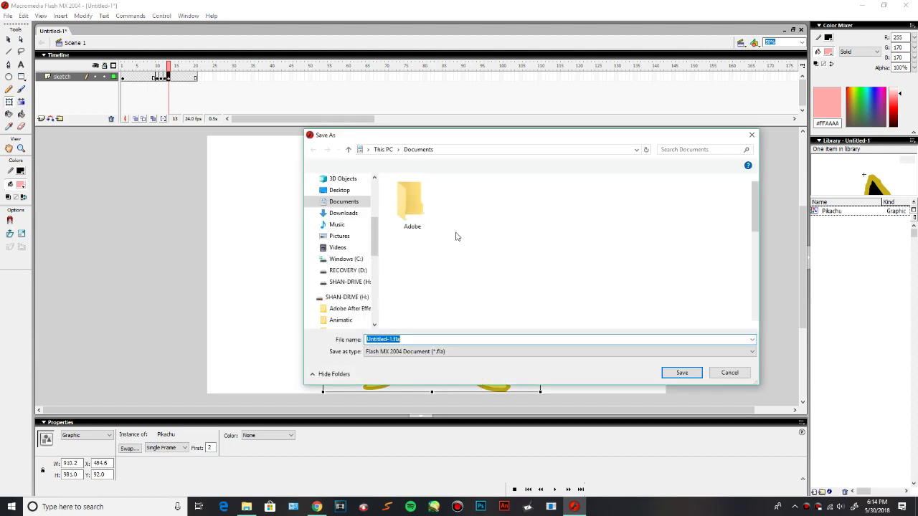
pyautogui.write('Pik')
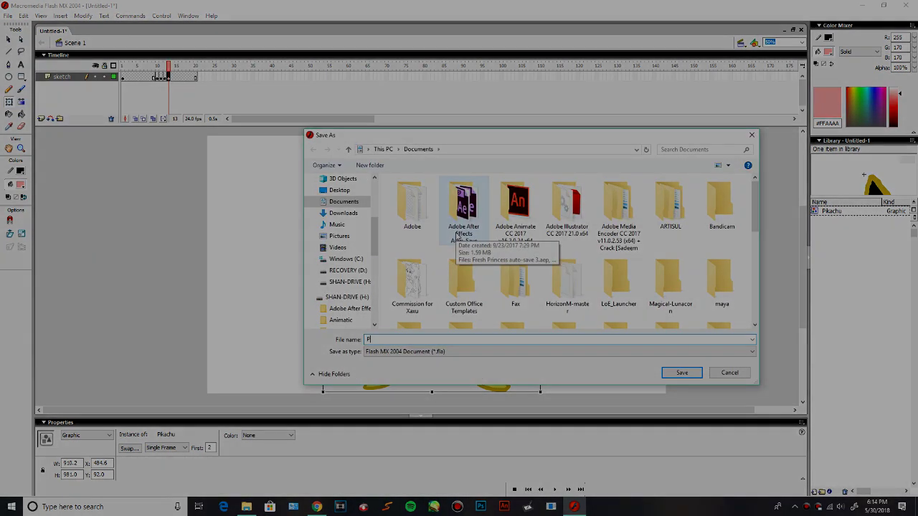